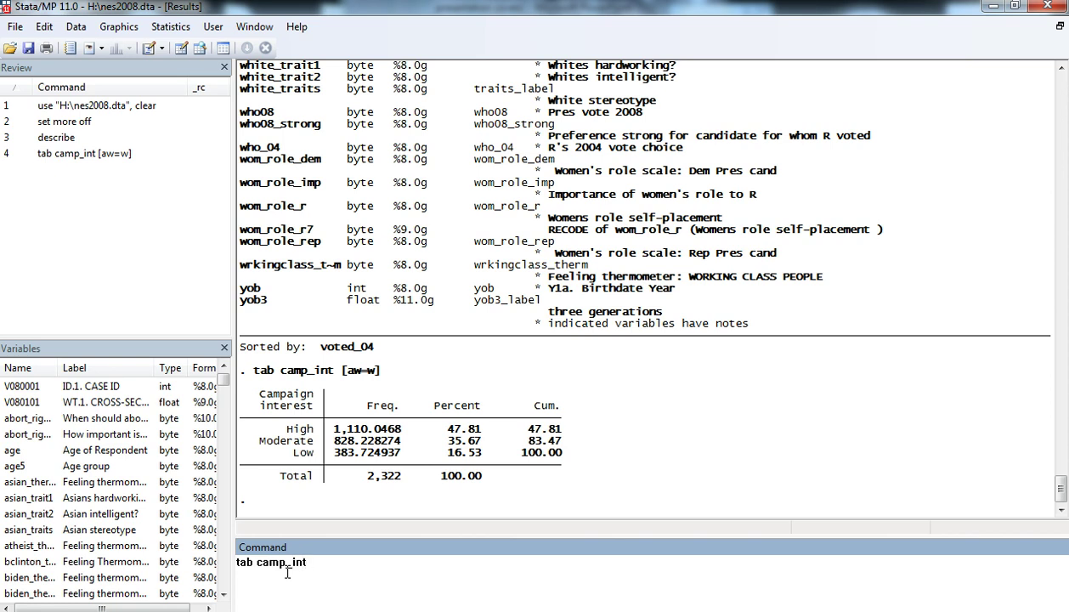
Step: Cross-tabulate camp_int by yob3 with [aw=w] weights and column percentages, and rerun the table adding the nofreq and nokey options
type("yob3 [aw=w], col")
key("Return")
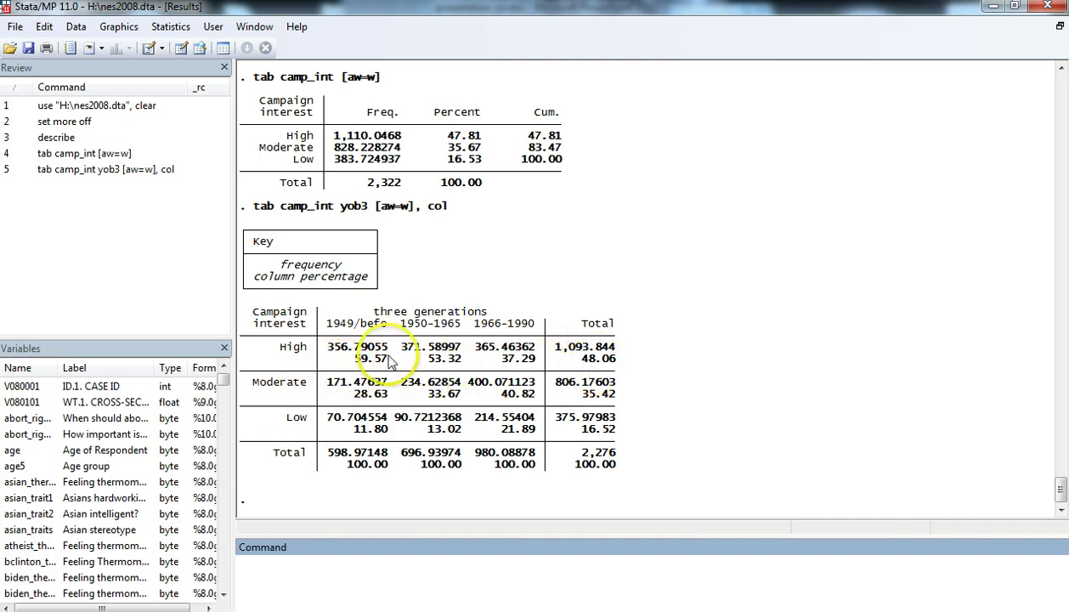
left_click(83, 170)
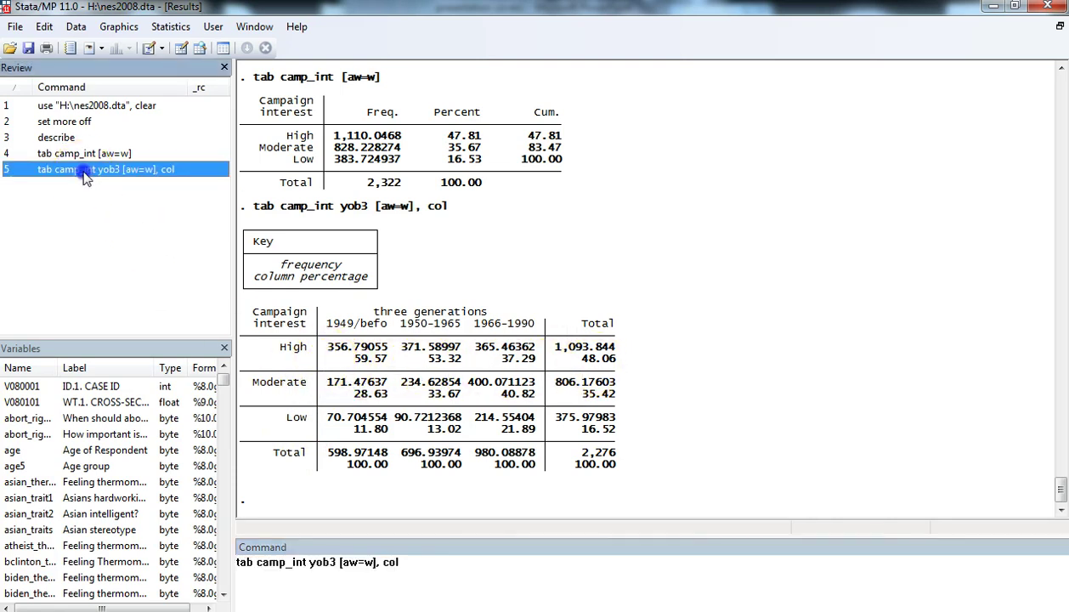
left_click(434, 565)
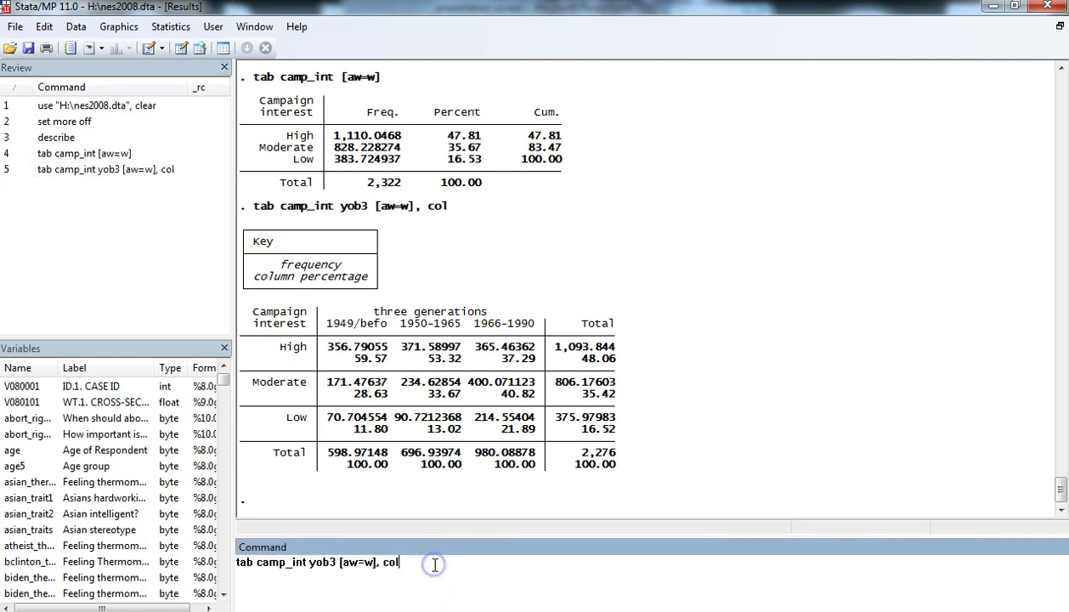
type("nofreq noke")
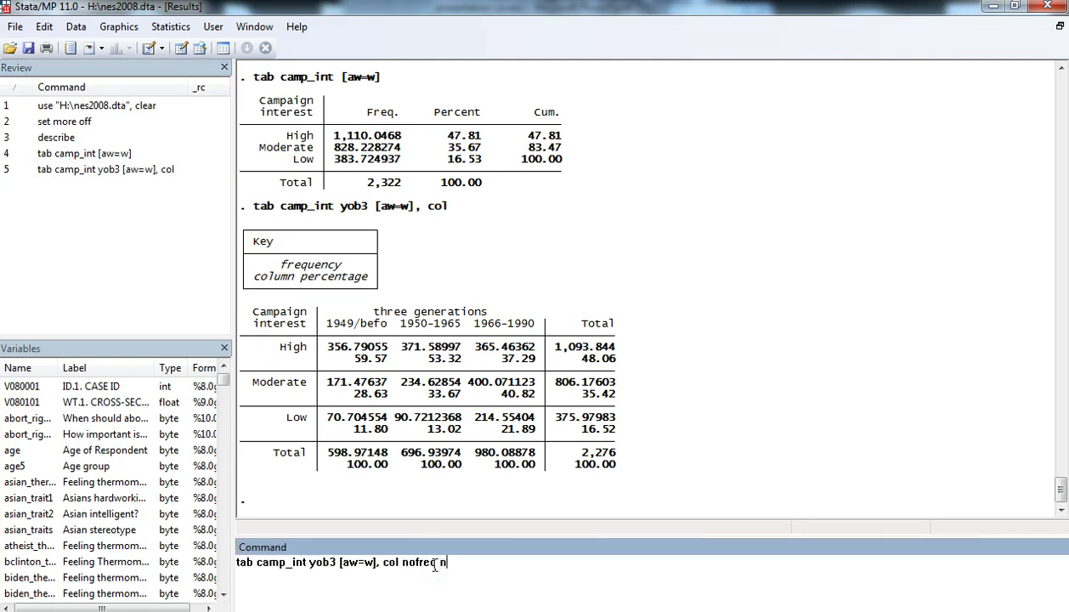
type("y")
key("Return")
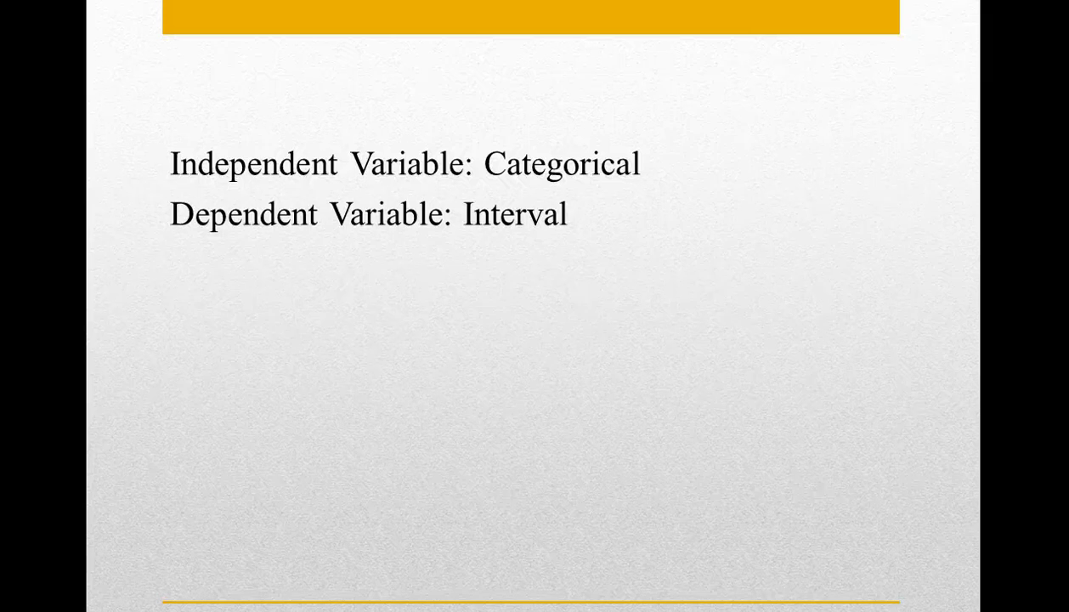
key("Right")
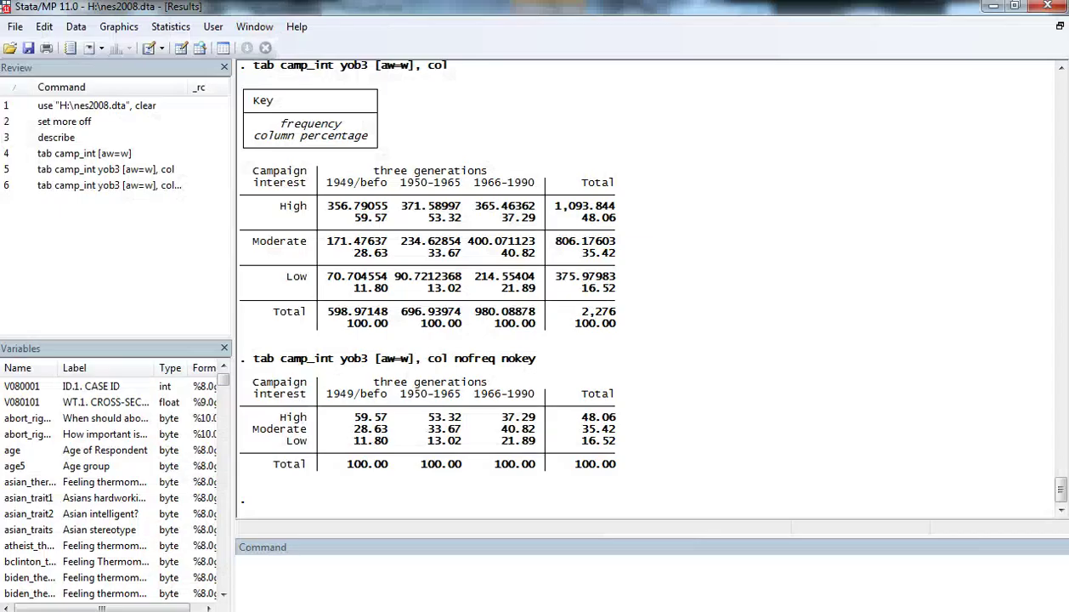
Step: Run codebook on the obama_therm variable to inspect its type, range and missing values
left_click(387, 575)
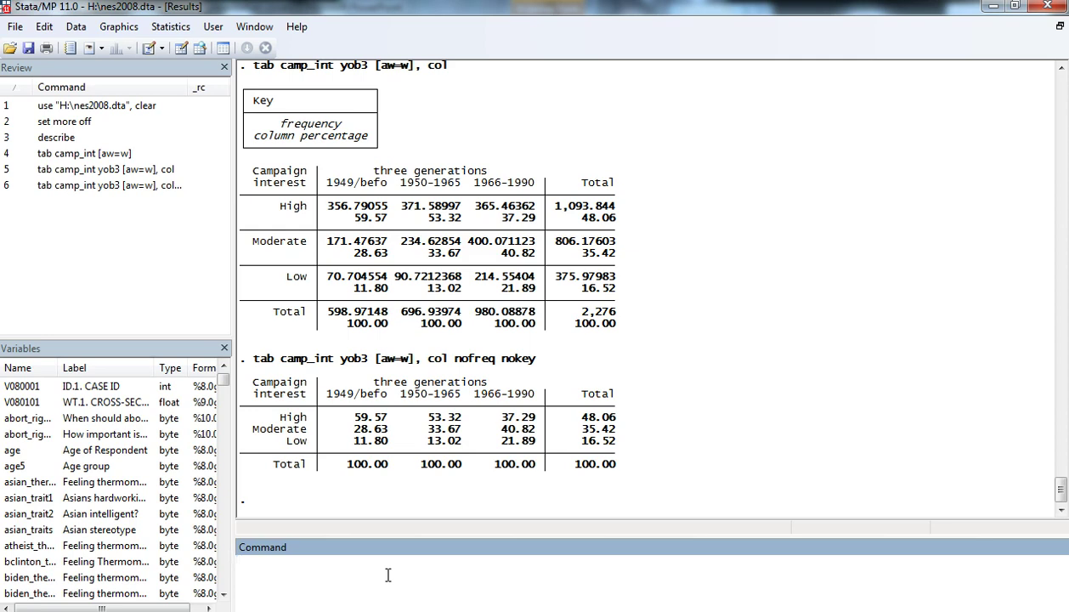
type("codebook obama_therm")
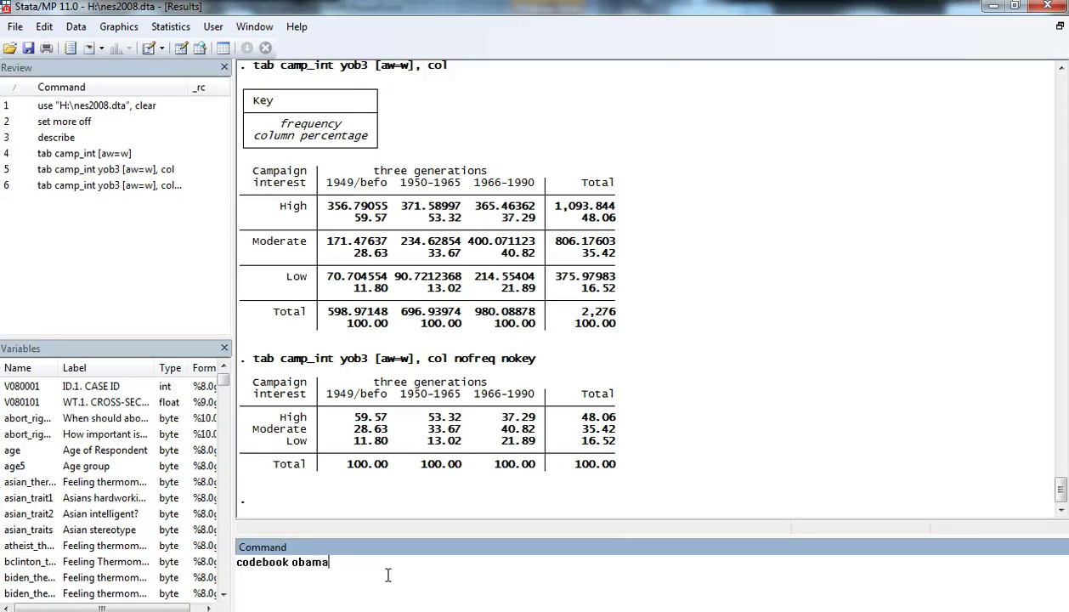
key("Return")
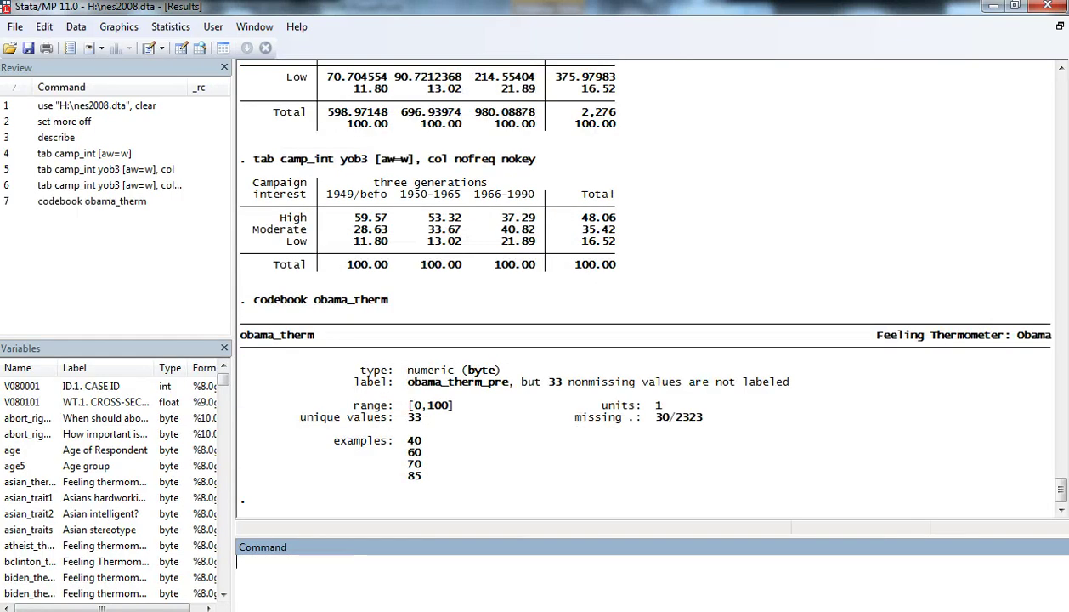
Step: Tabulate the frequencies of partyid7 with [aw=w] weights
left_click(383, 578)
type("tab partyid7 [aw=w]")
key("Return")
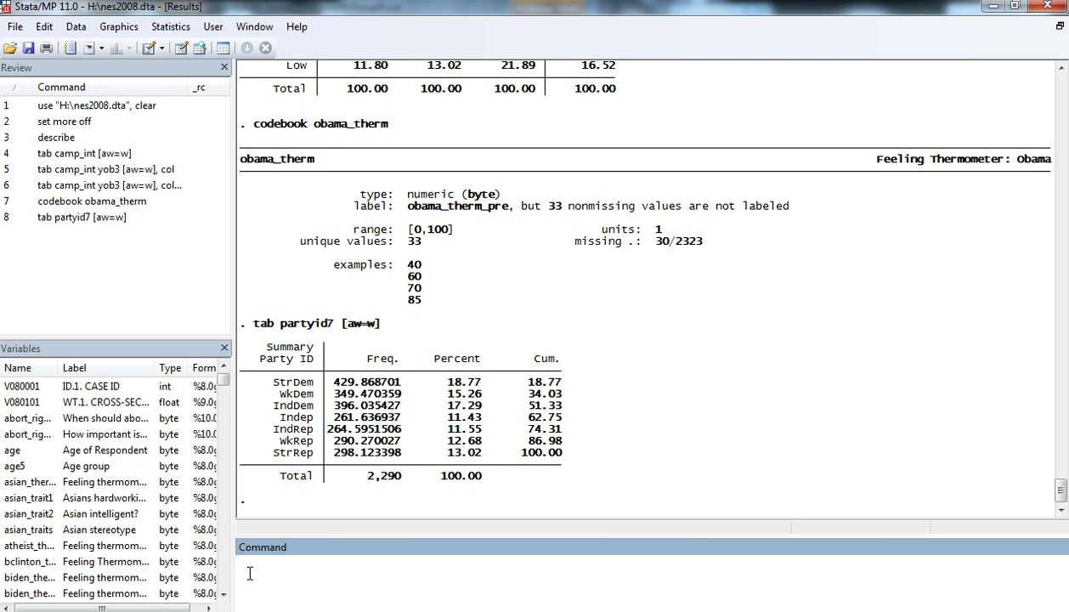
Step: Tabulate partyid7 with [aw=w] weights and summarize obama_therm within each party category using the sum option
type("tab partyid7 [aw=w], sum(oba")
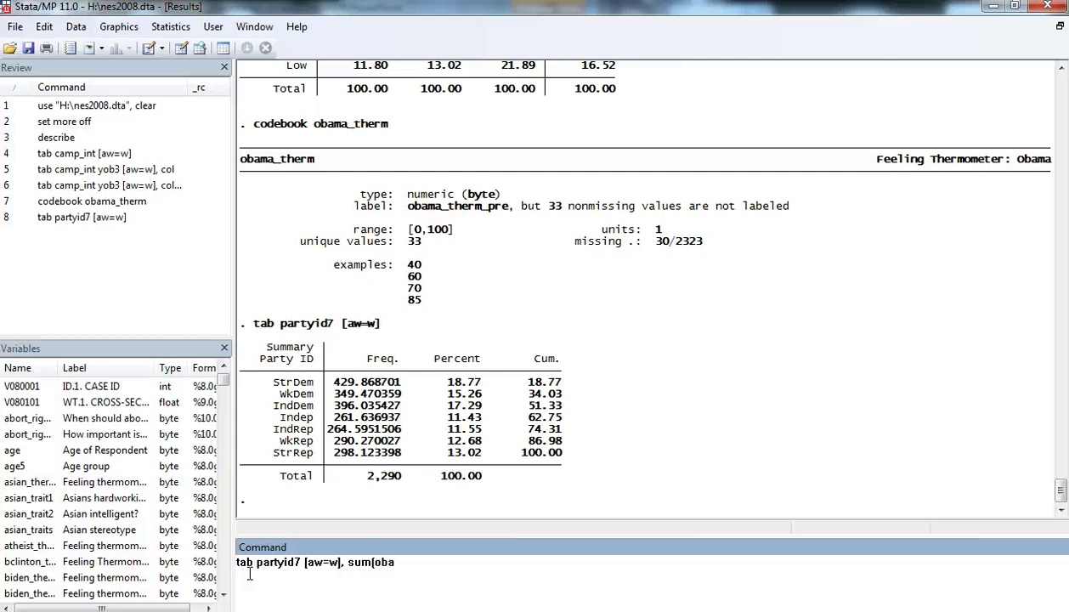
type("ma_th")
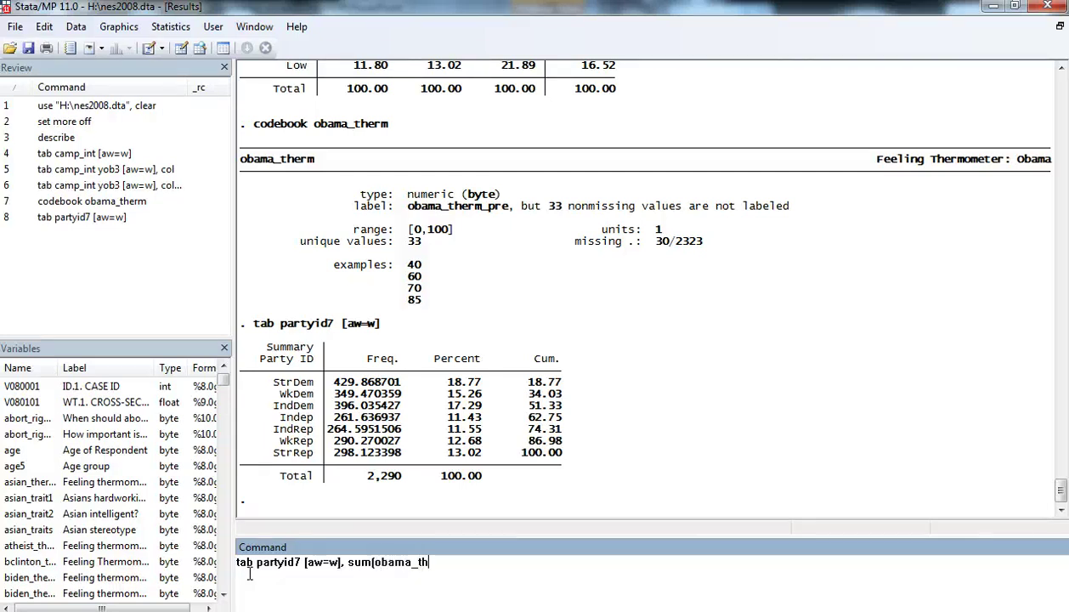
type("erm)")
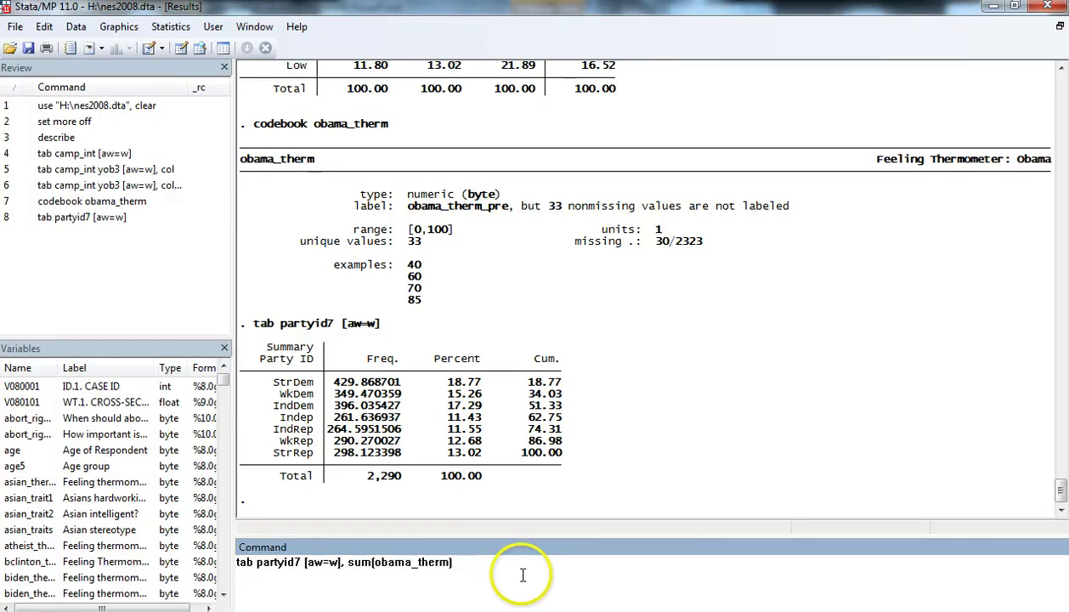
key("Return")
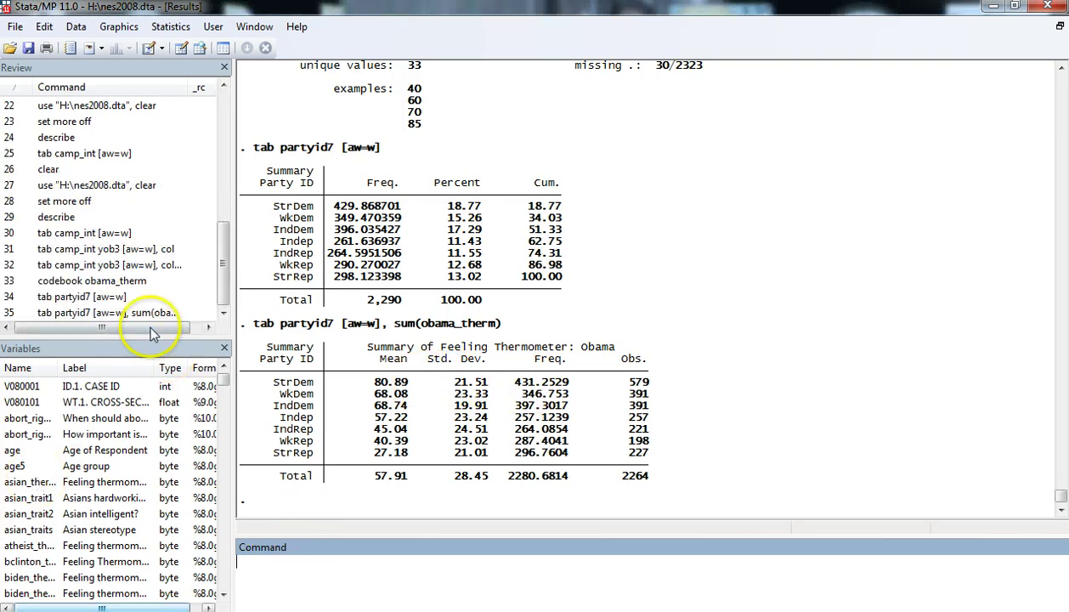
Step: Rerun the weighted partyid7 comparison of obama_therm with the nost, nofreq and noobs options to show only the means
left_click(142, 312)
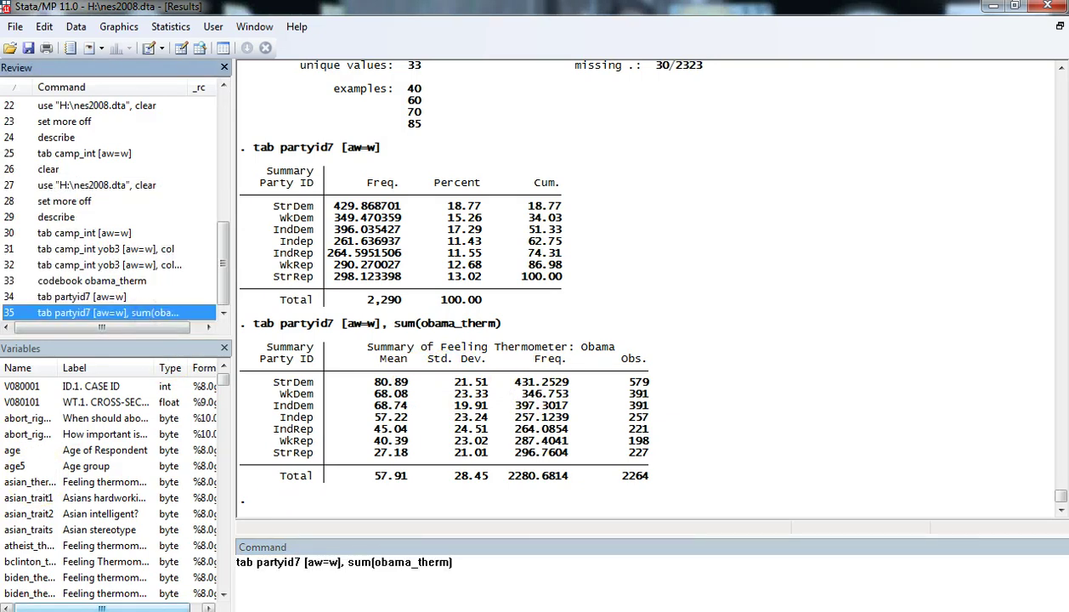
left_click(530, 567)
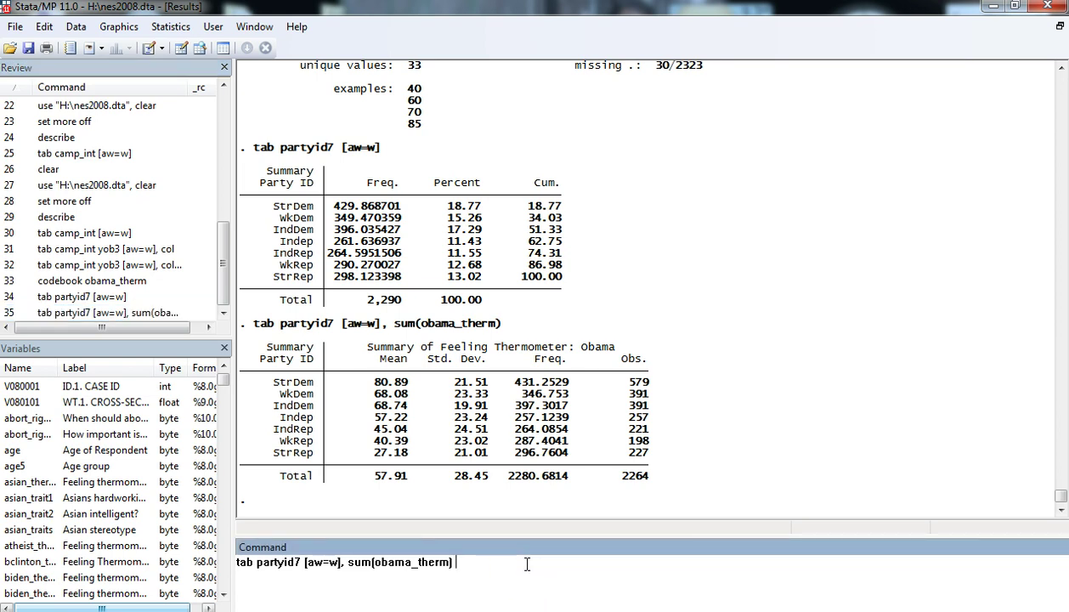
type("nost nofreq noobs")
key("Return")
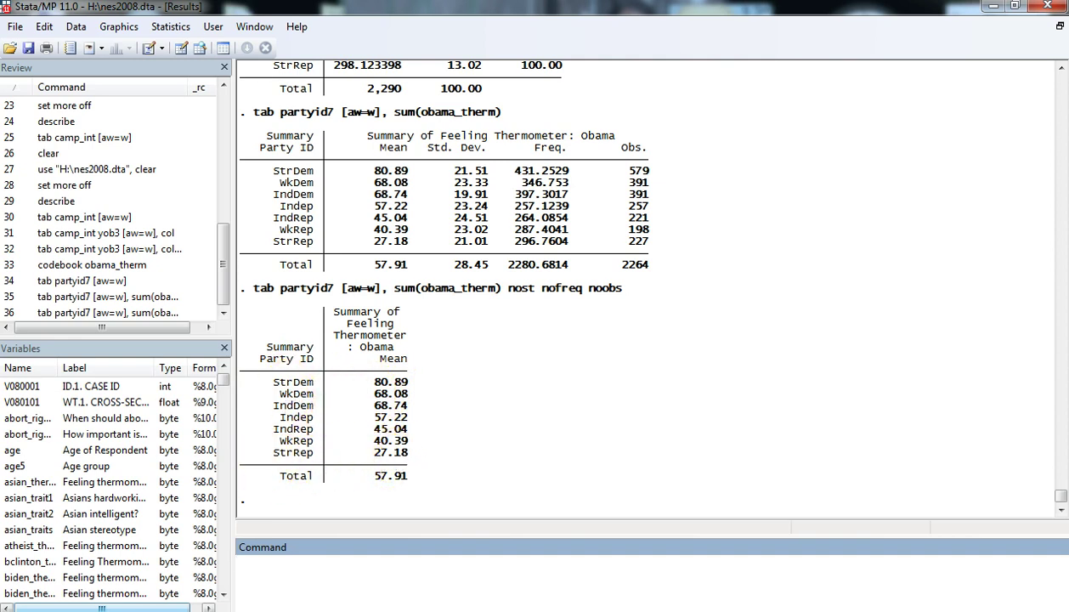
Step: Search for the _gwtmean package with the findit command
left_click(327, 567)
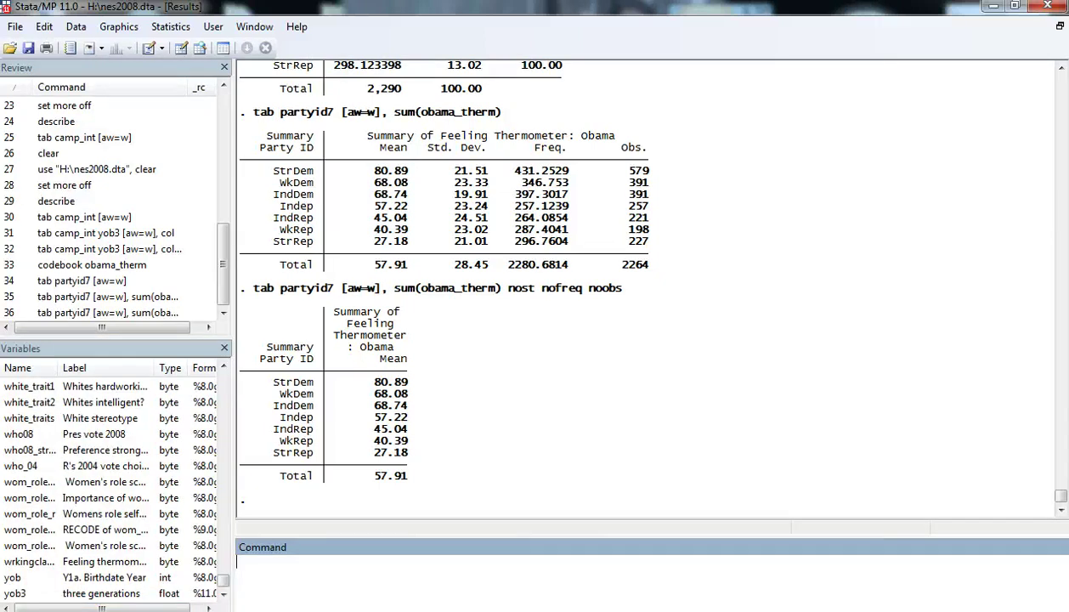
type("_gwtmean")
left_click(240, 565)
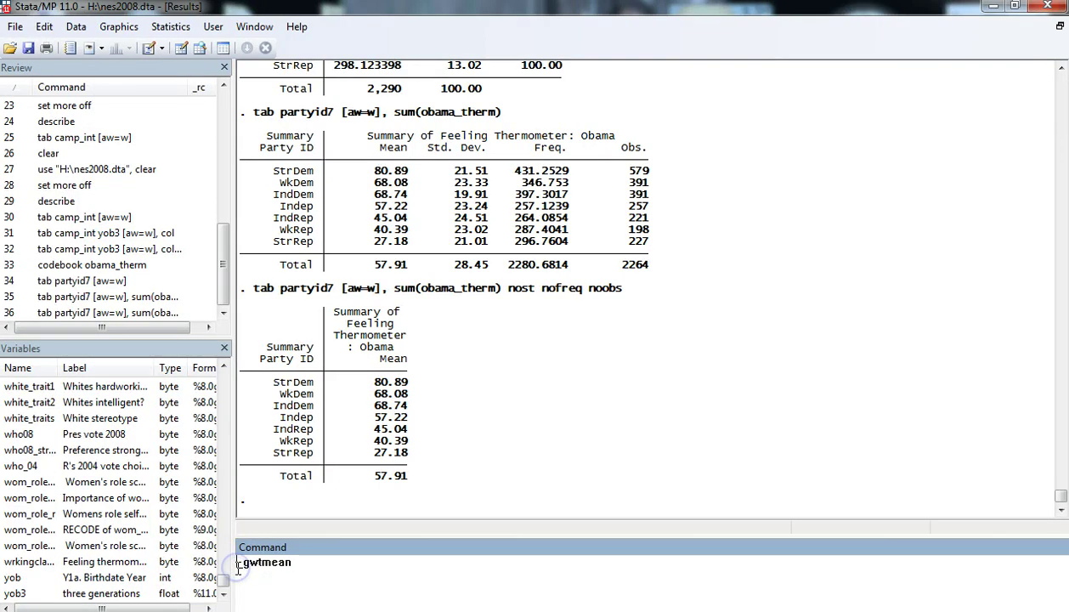
type("findit")
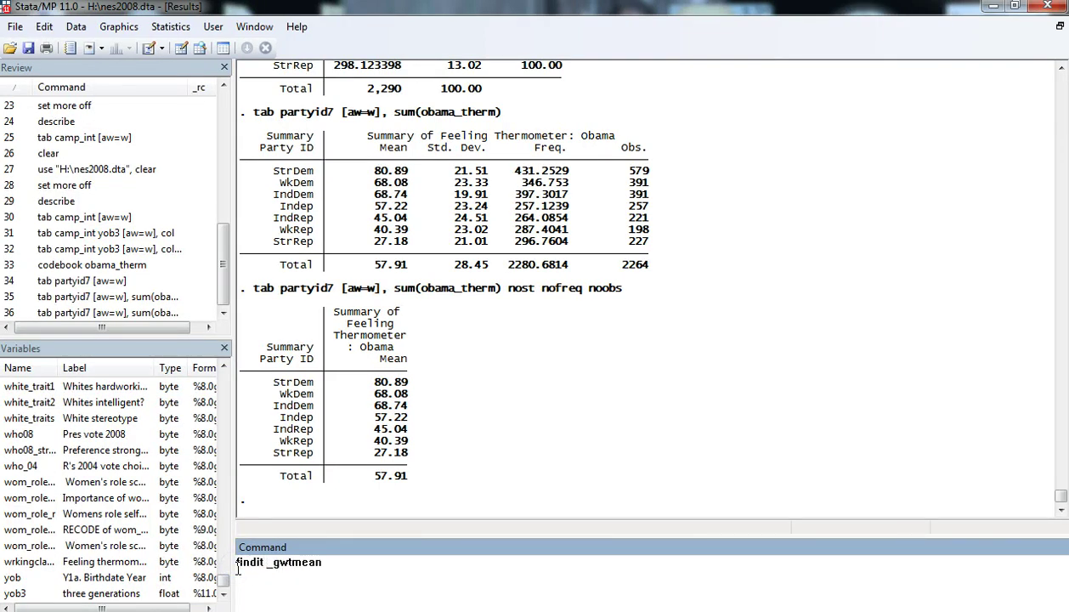
key("Return")
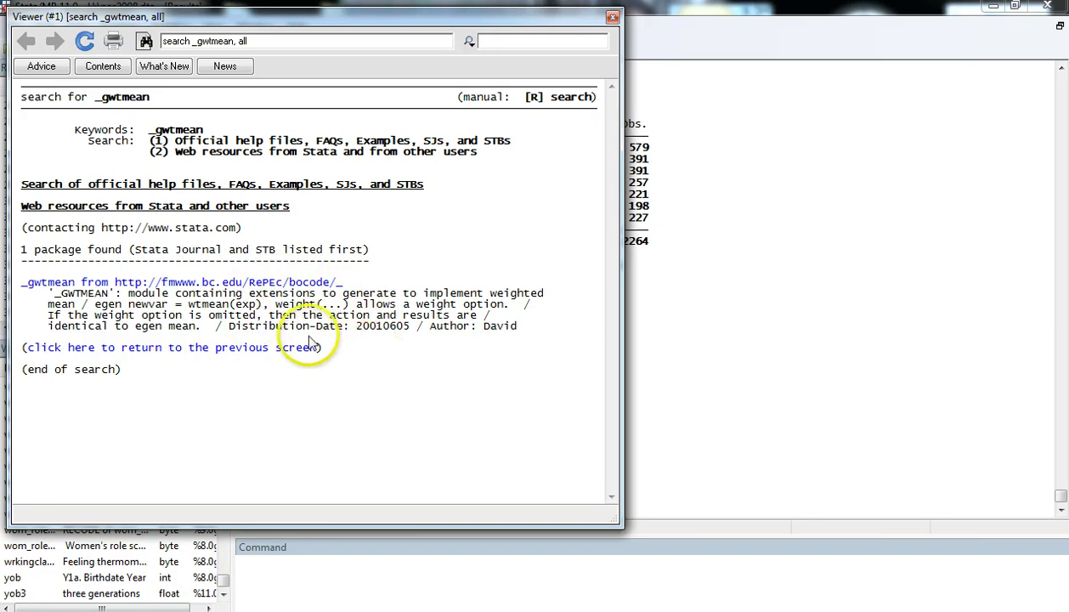
Step: Open the _gwtmean package from the search results, request its installation and close the viewer
left_click(244, 283)
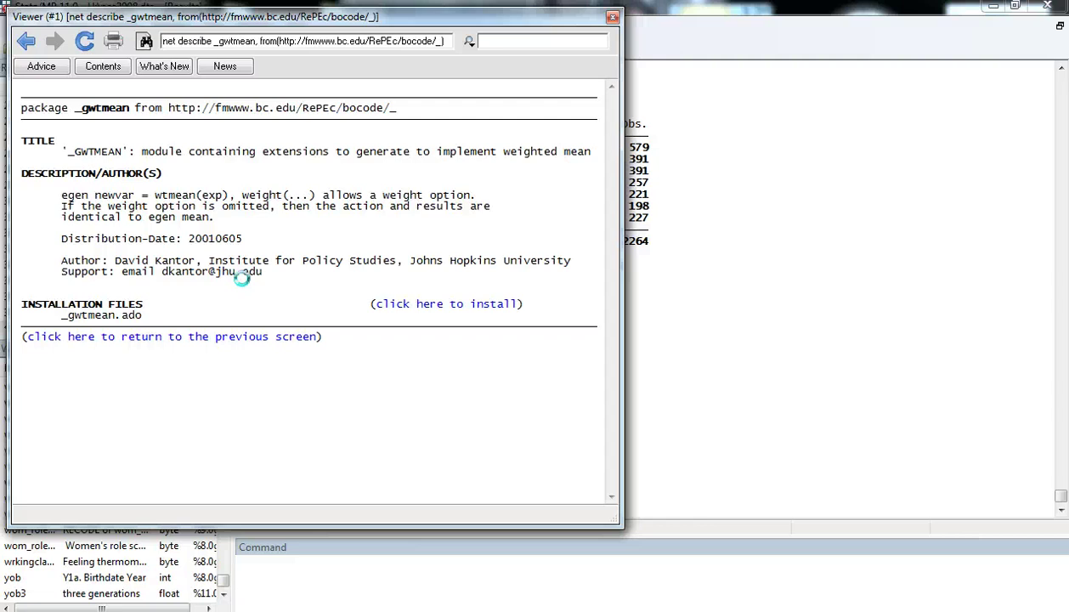
left_click(417, 308)
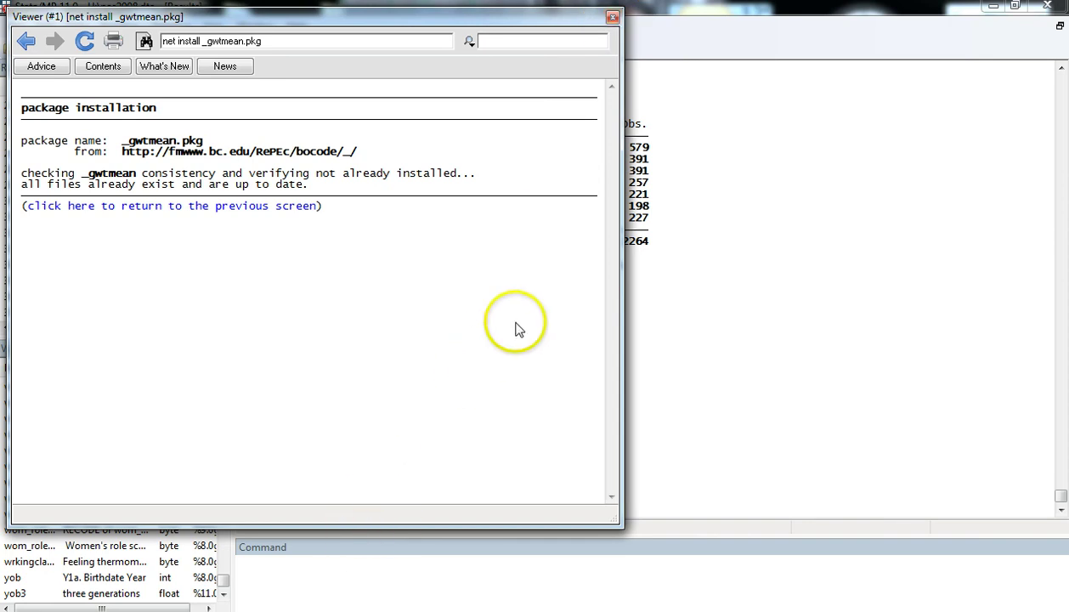
left_click(612, 17)
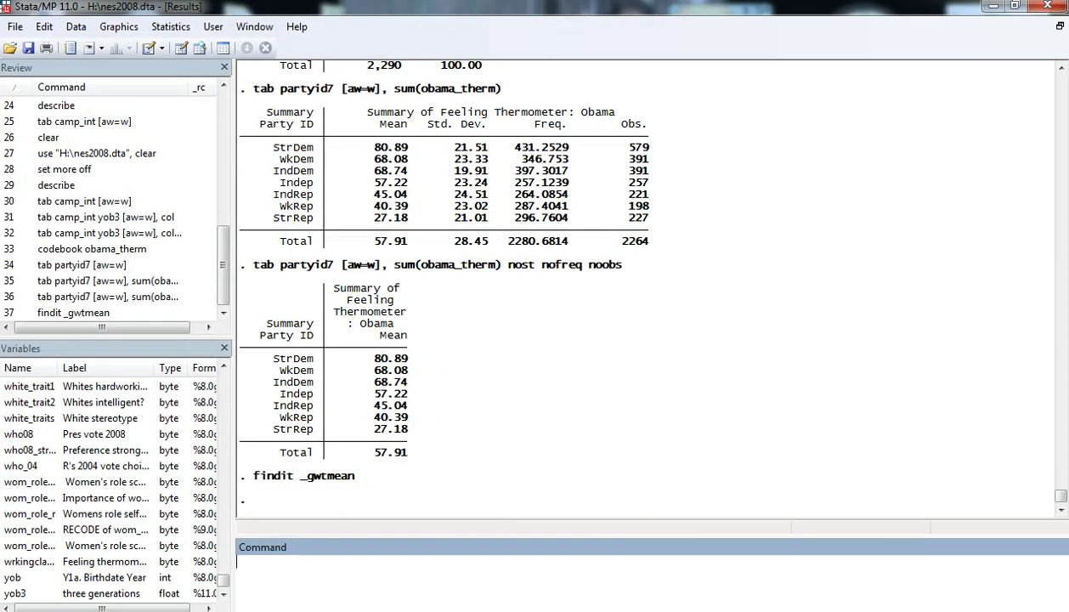
Step: Use _gwtmean to create pid7_obama from obama_therm if obama_therm!=., by (partyid7) with weight (w), and summarize pid7_obama
scroll(198, 529, "up", 5)
type("_gwtmean pid7_obama =obama_therm if obama_therm!=., by (partyid7) weight [w]")
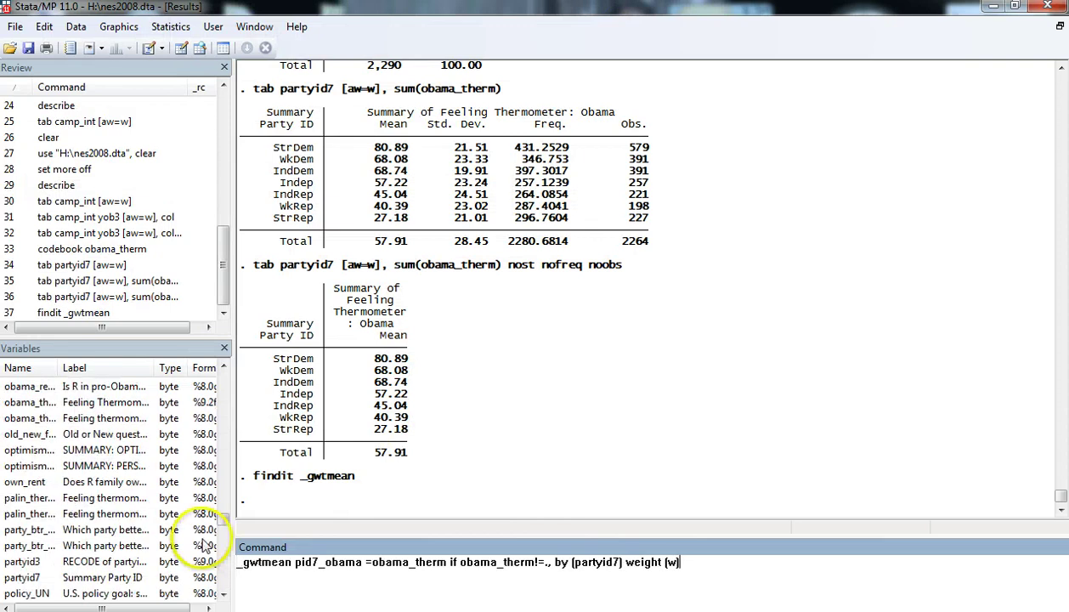
left_click(276, 576)
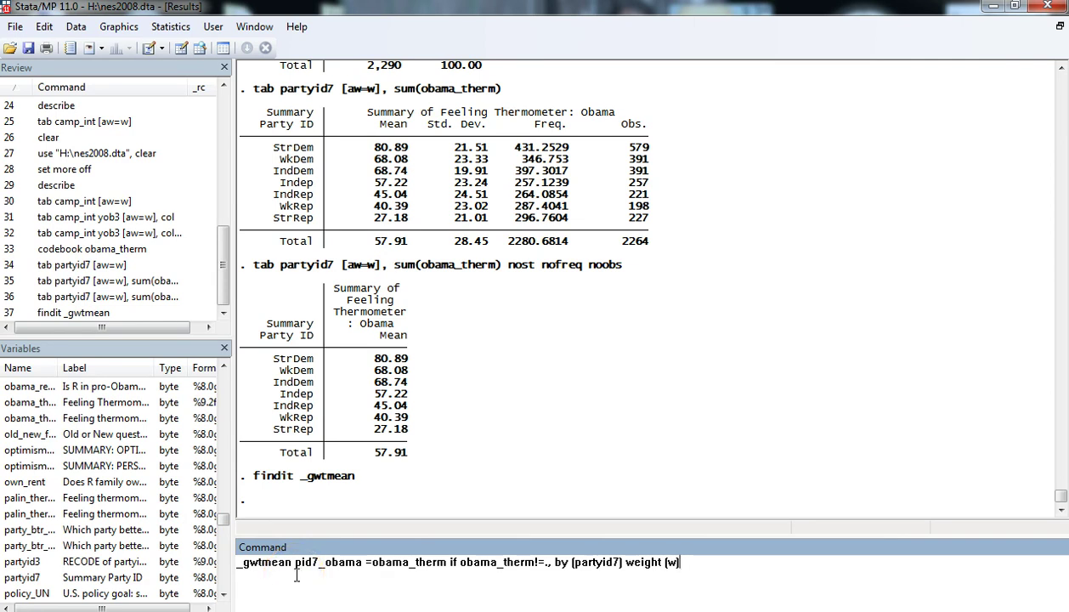
left_click(323, 581)
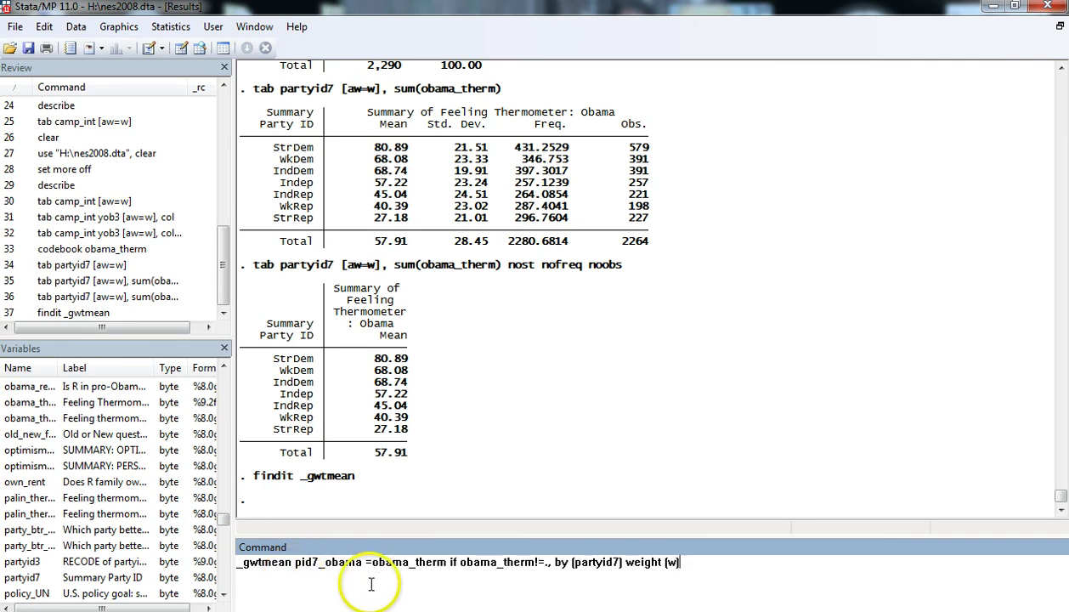
left_click(548, 563)
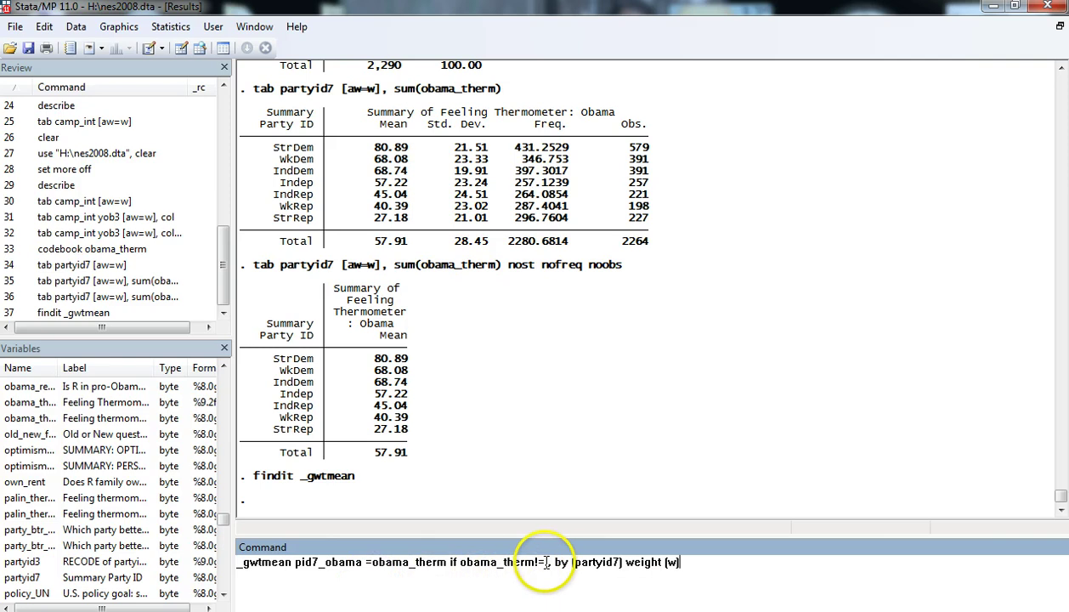
type(",")
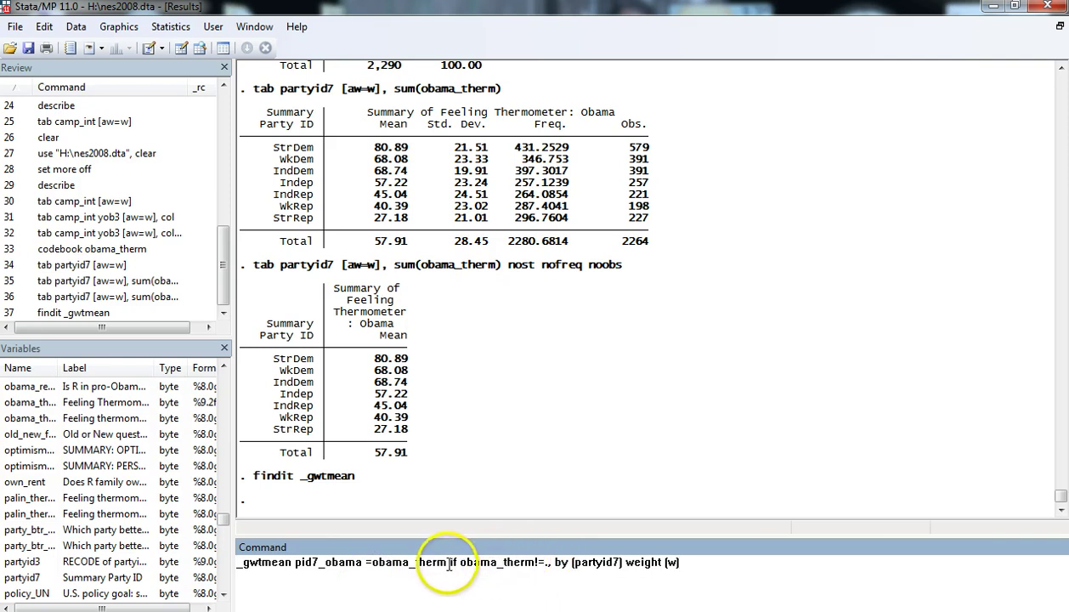
left_click_drag(447, 563, 553, 568)
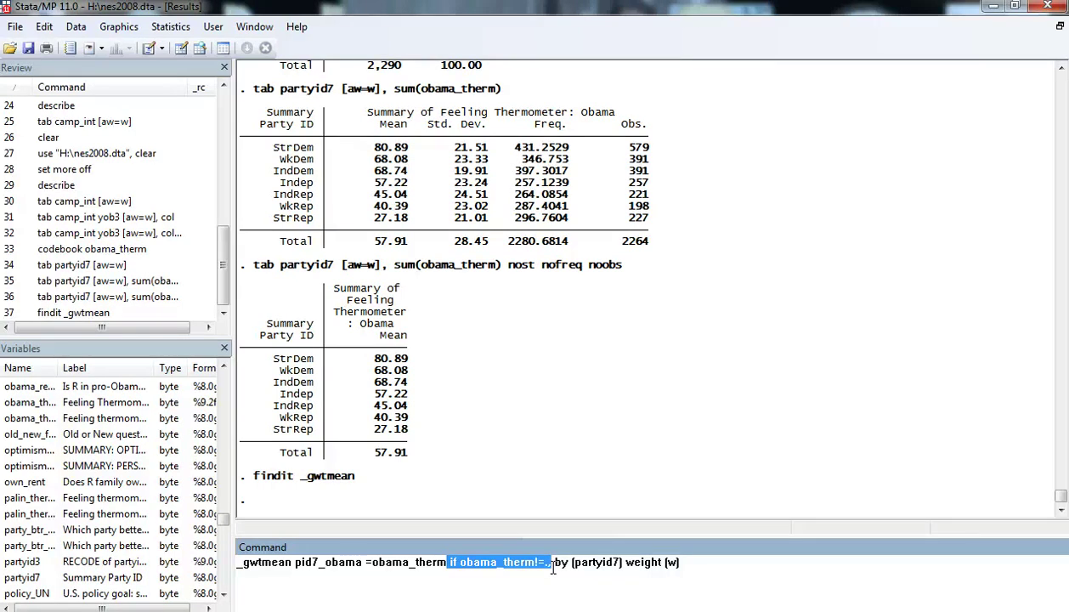
left_click(473, 563)
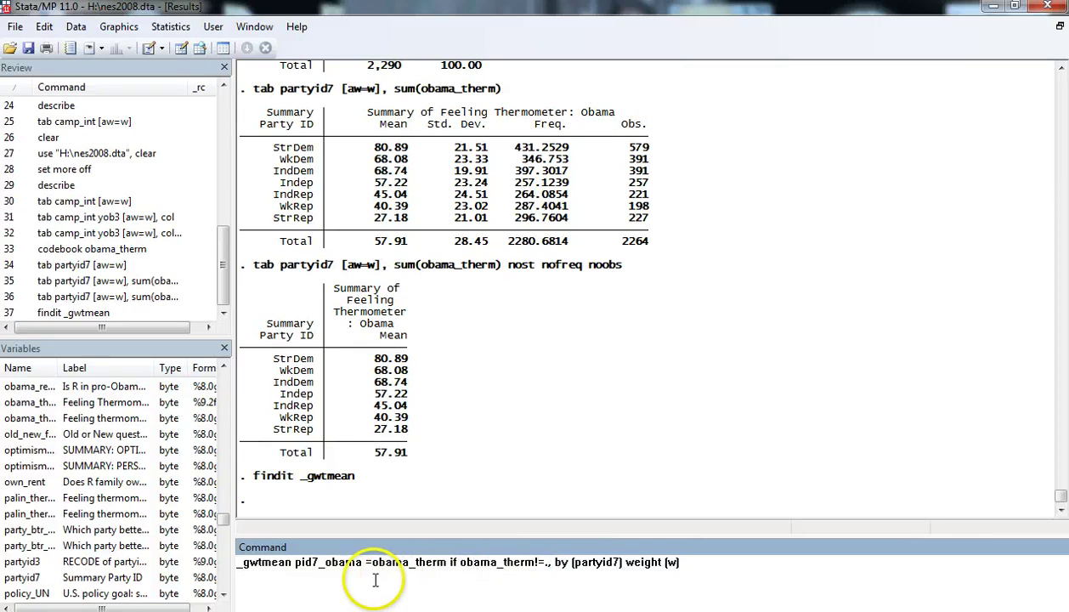
left_click(687, 565)
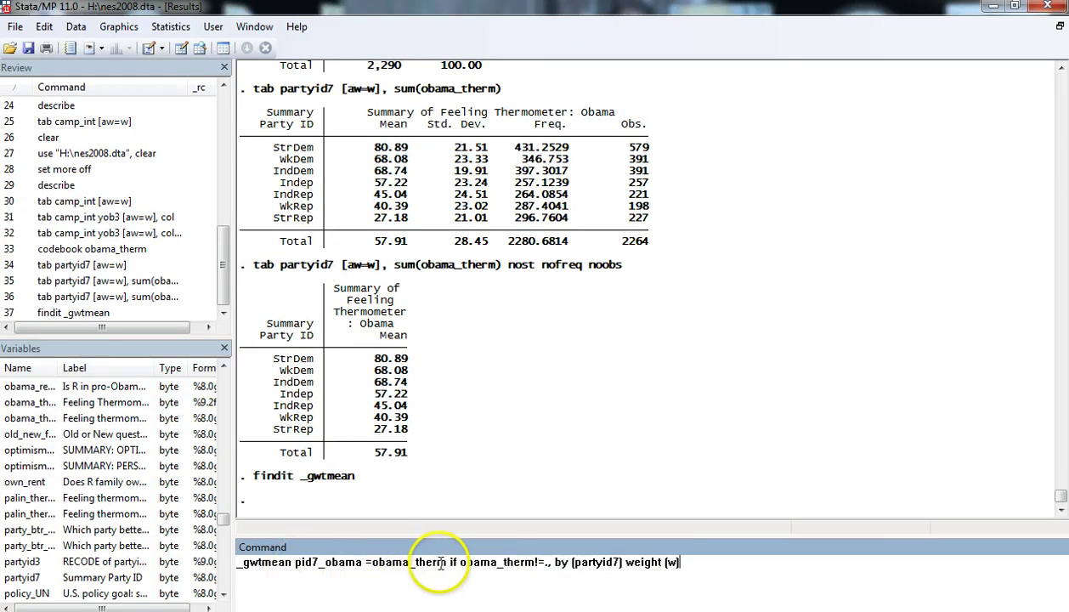
left_click_drag(449, 562, 551, 582)
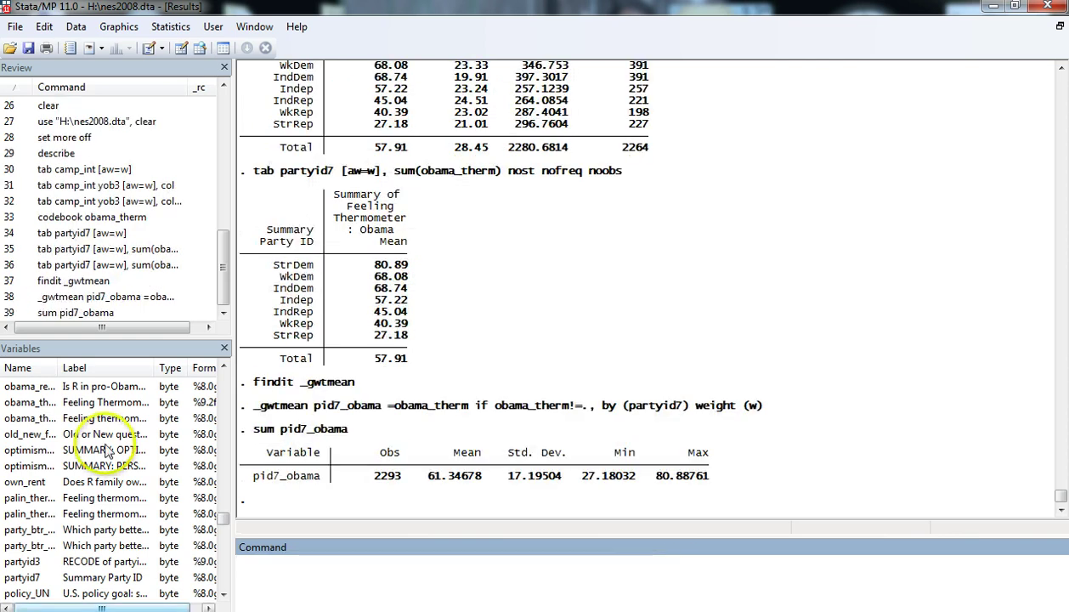
left_click(276, 489)
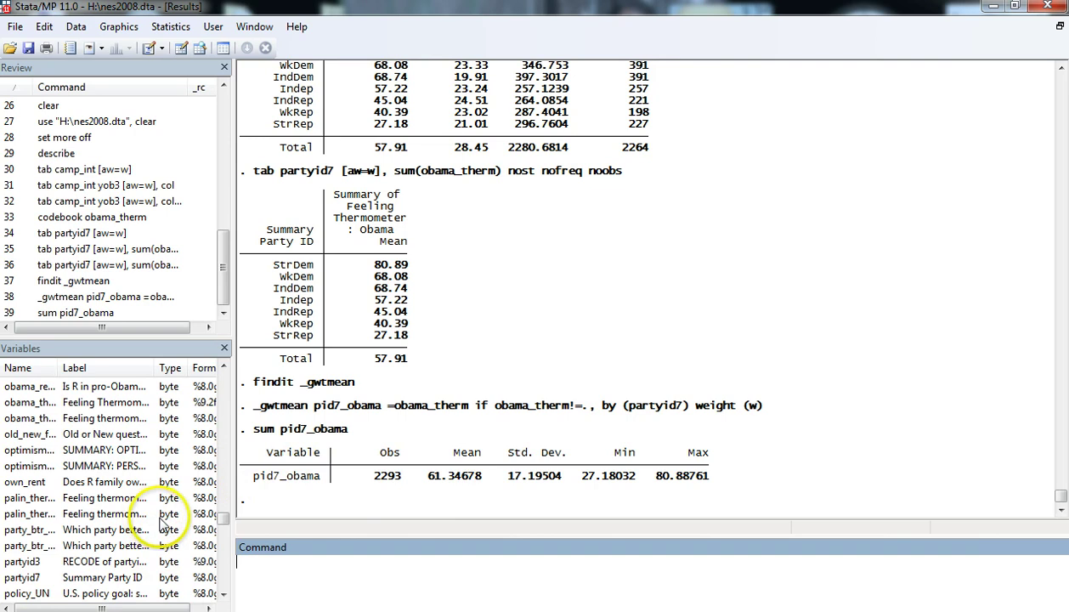
left_click(257, 568)
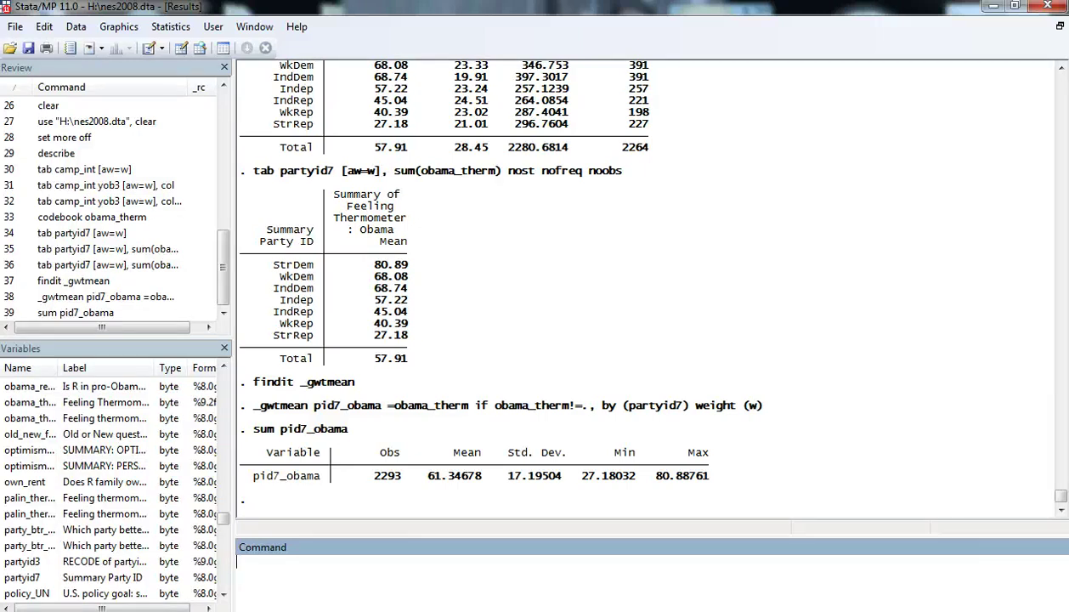
Step: Generate a new variable married2 equal to 0 and check for it at the end of the variable list
type("gen married2=0")
key("Return")
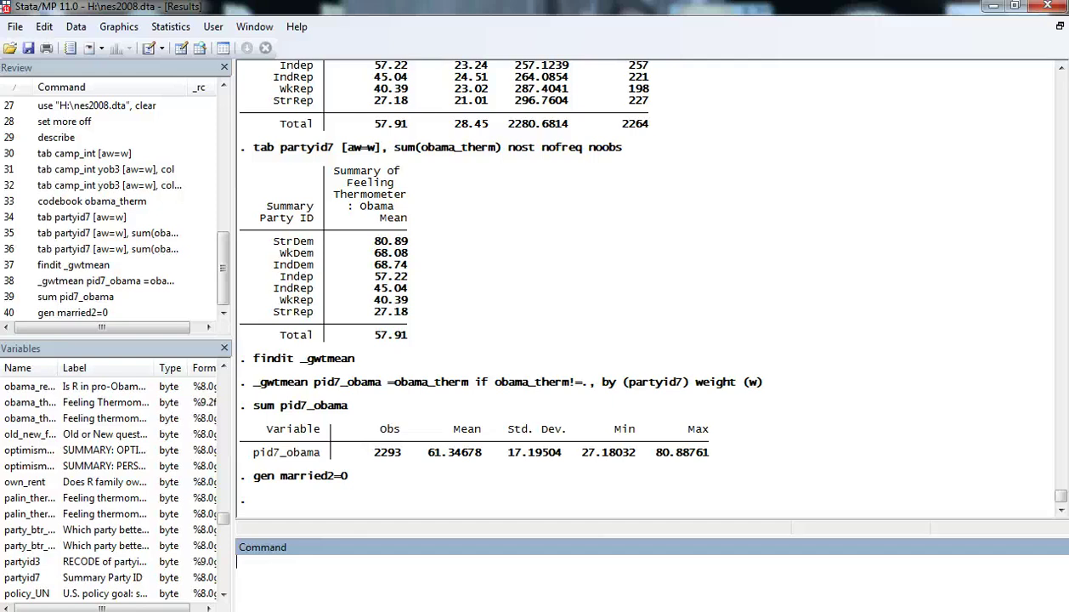
left_click_drag(223, 518, 226, 608)
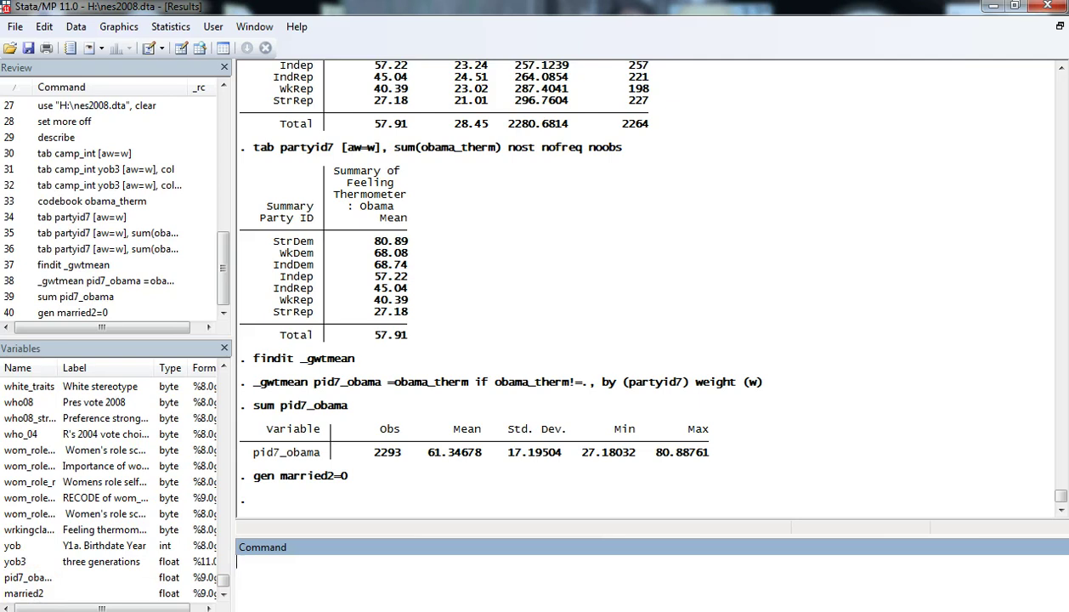
Step: Replace married2 with 1 for cases where marital==1
left_click(354, 583)
type("replace married")
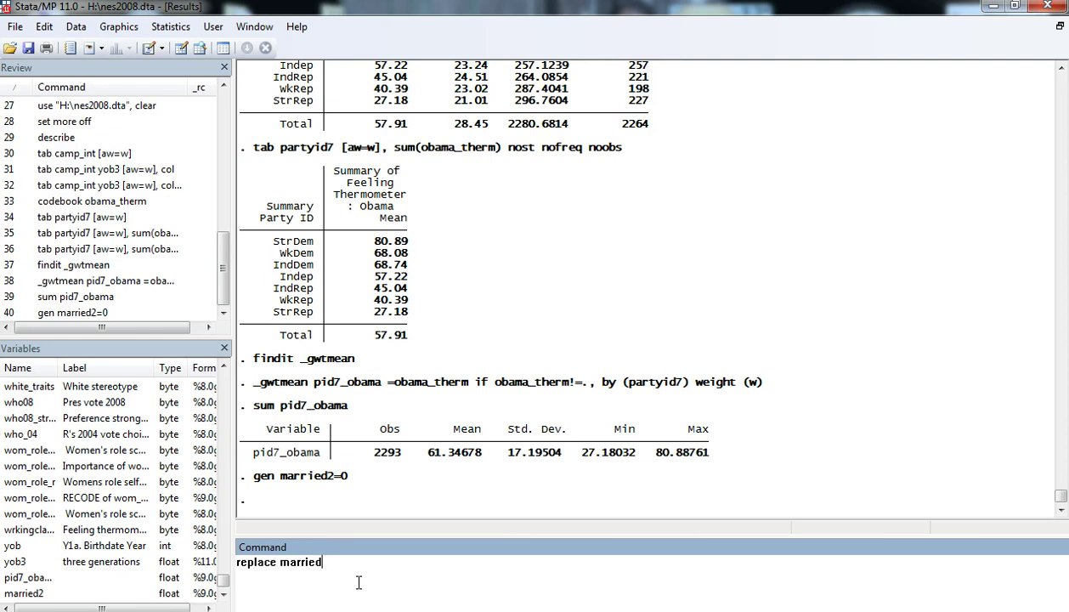
type("2=1 if marital==1")
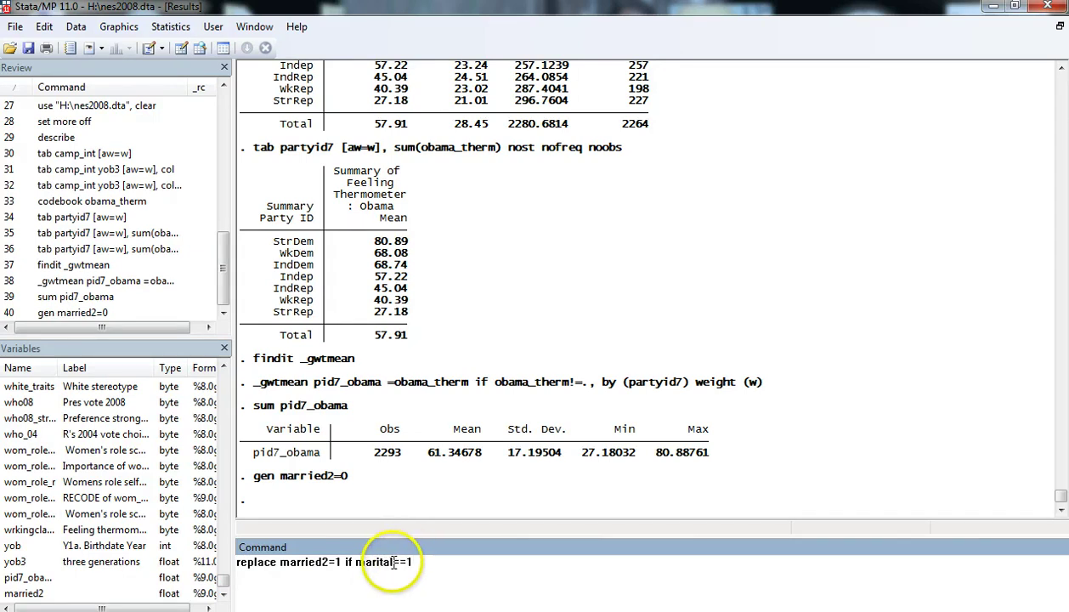
left_click_drag(392, 562, 406, 562)
left_click(420, 562)
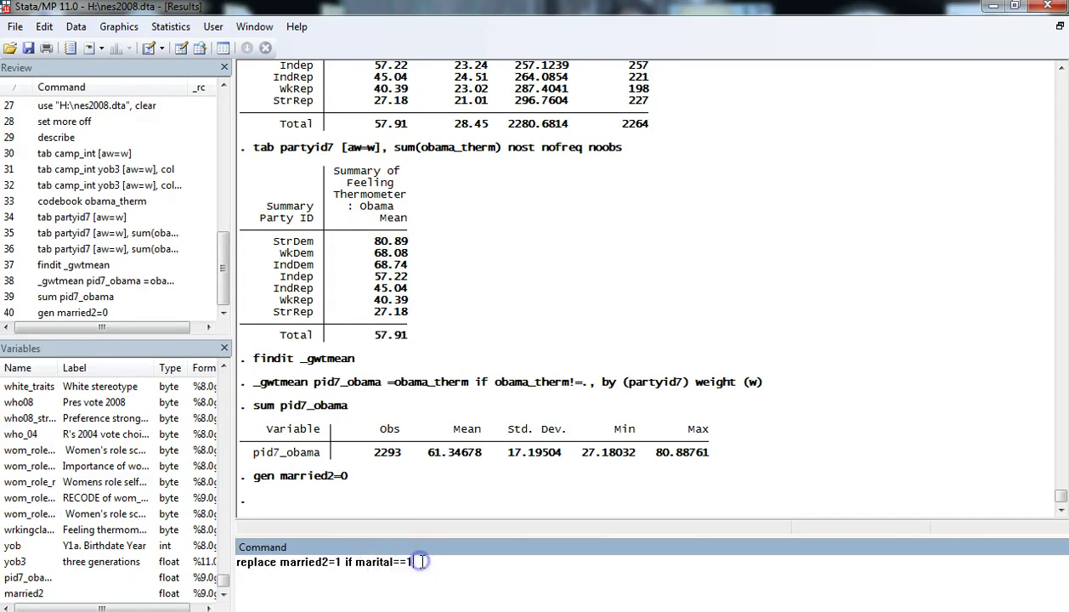
key("Return")
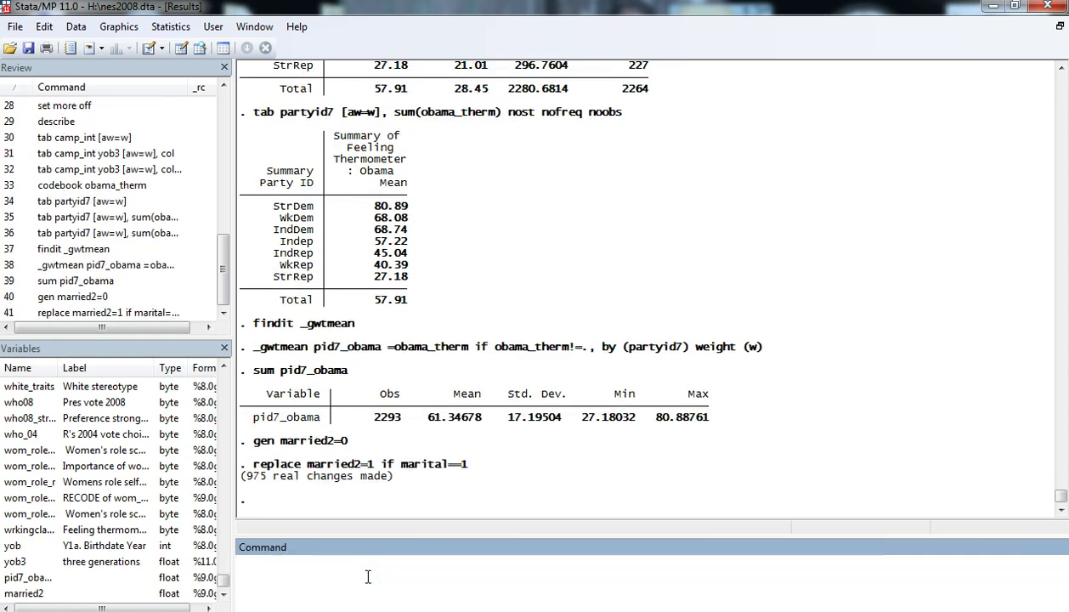
Step: Replace married2 with missing (.) for cases where marital==. is true
type("replace married2")
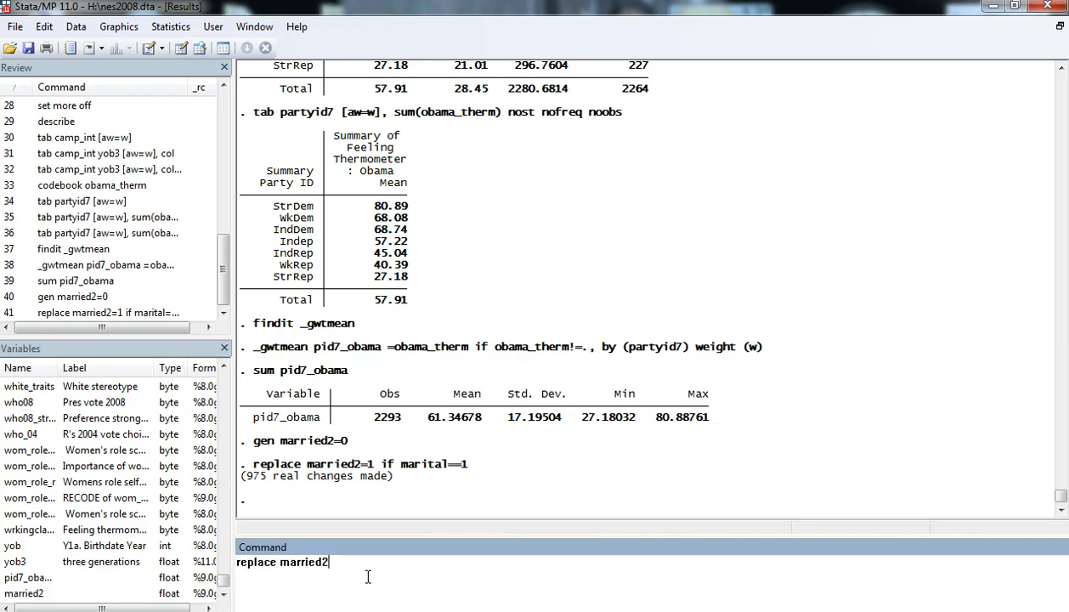
type("=. if marital==.")
key("Return")
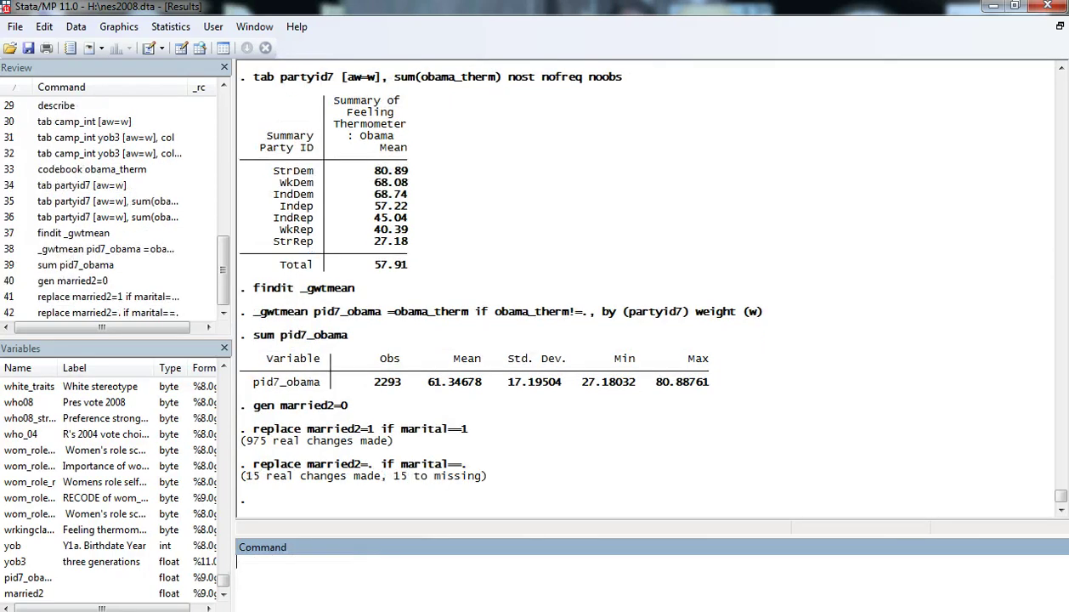
Step: Tabulate married2 with the analytic weight [aw=w]
left_click(247, 574)
type("tab married2 [aw=w")
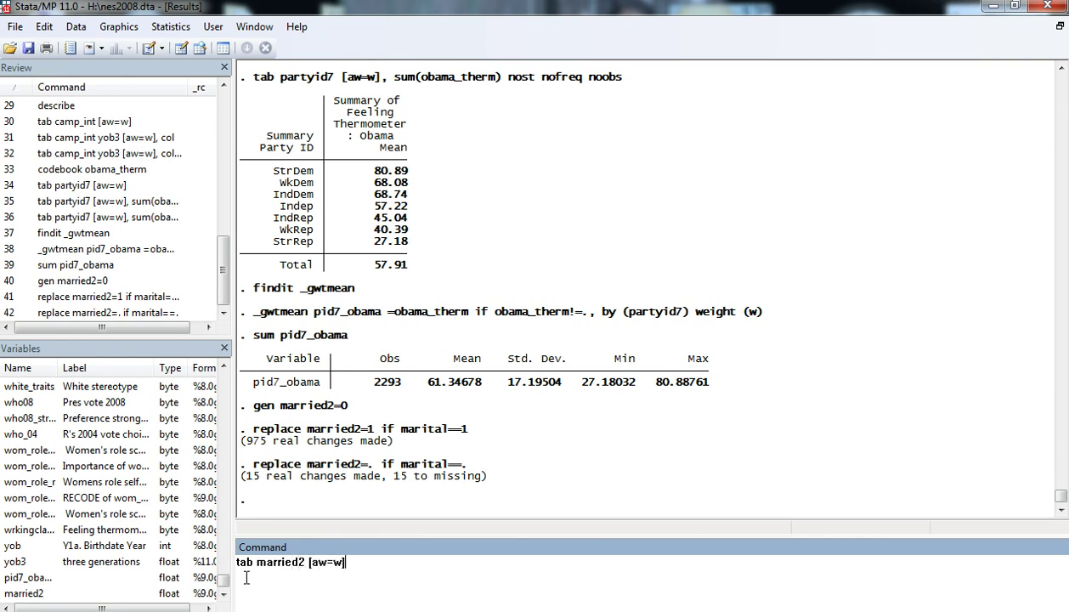
type("]")
key("Return")
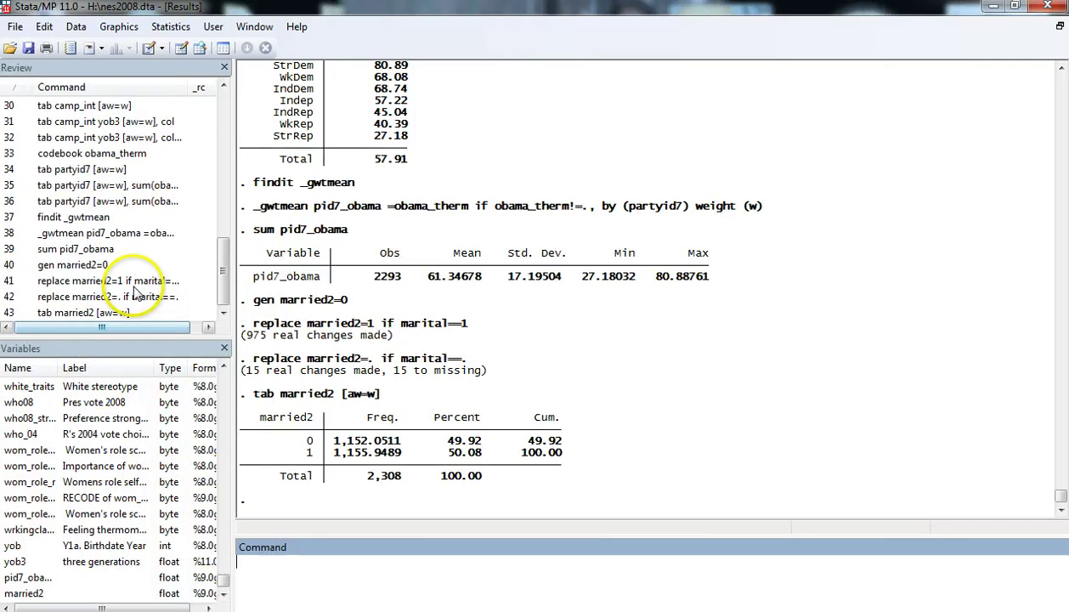
Step: Rerun the weighted married2 tabulation with the mis option to include missing values
left_click(100, 315)
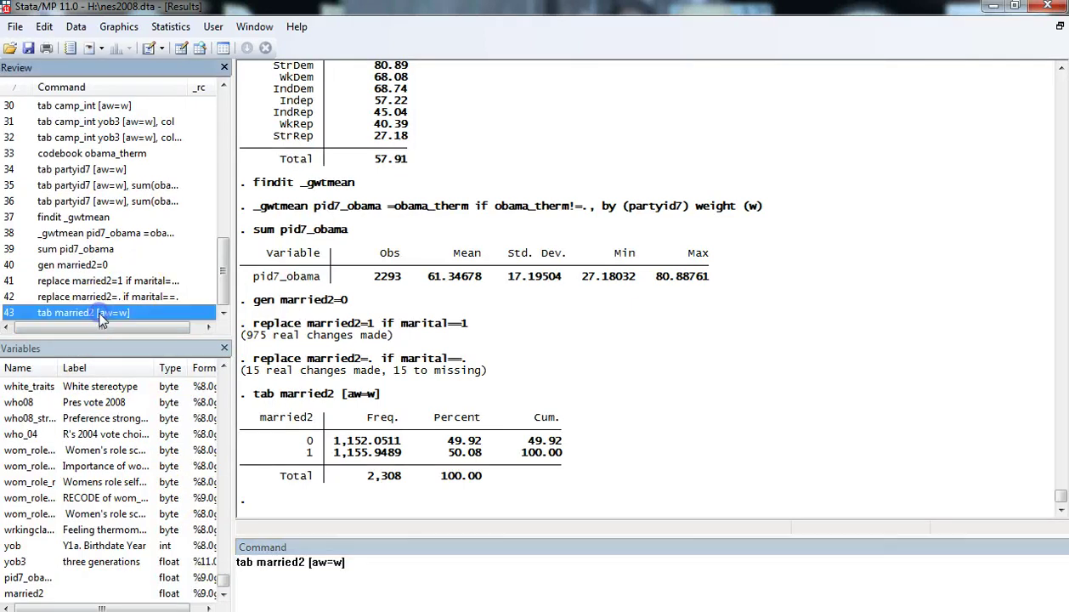
left_click(361, 563)
type(", mis")
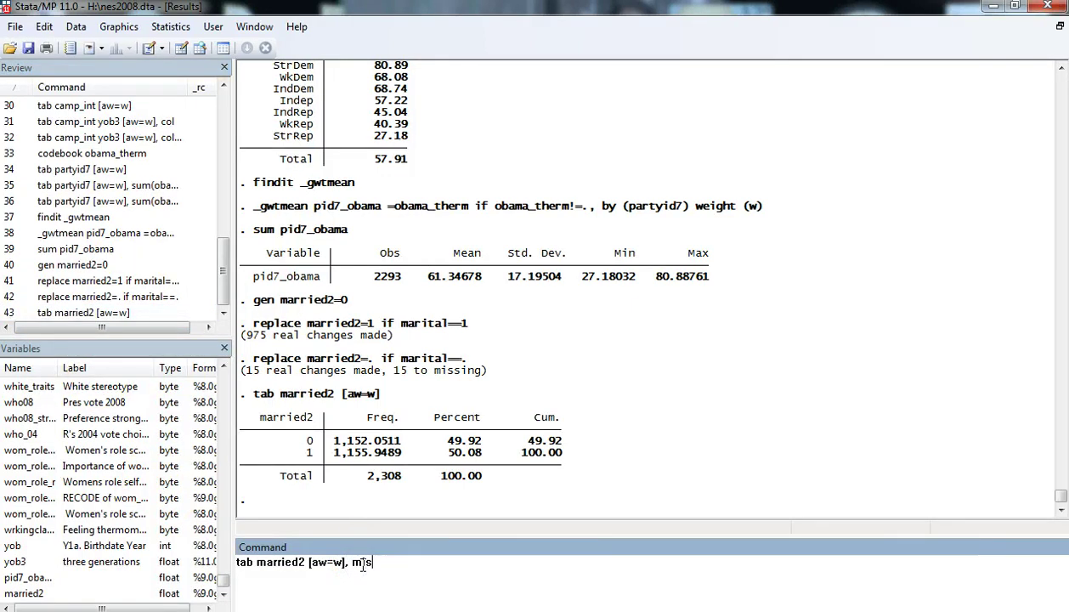
key("Return")
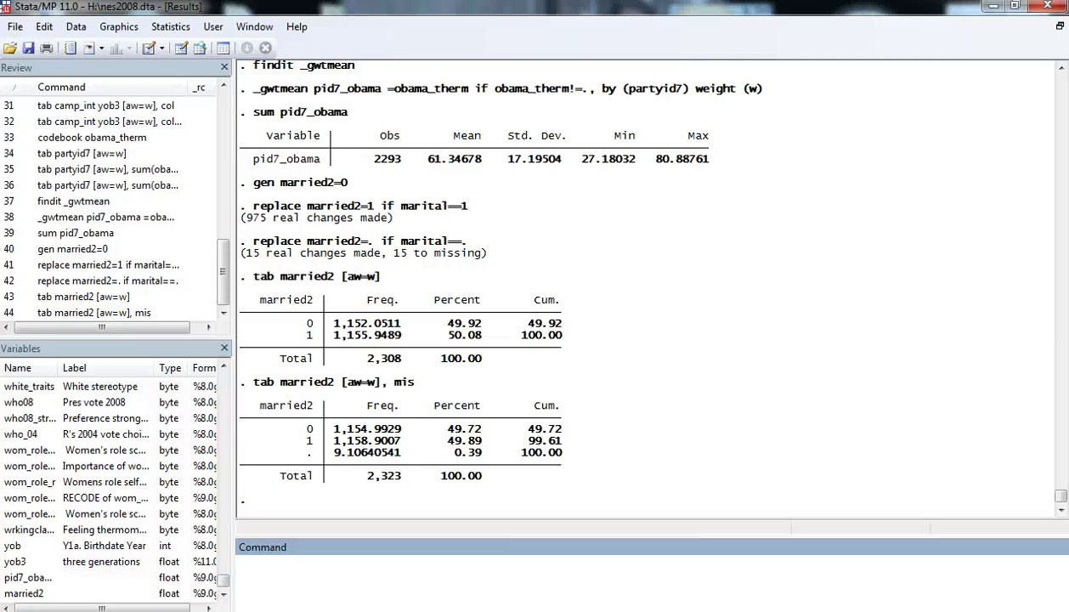
Step: Start a twoway graph and create a plot definition of the basic Line type
left_click(121, 29)
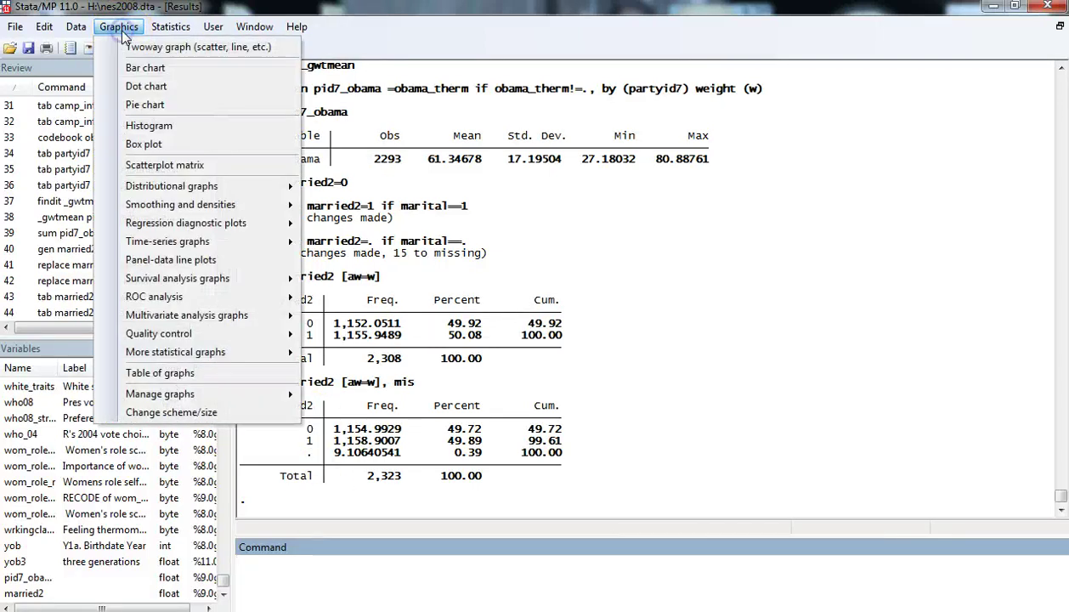
left_click(132, 48)
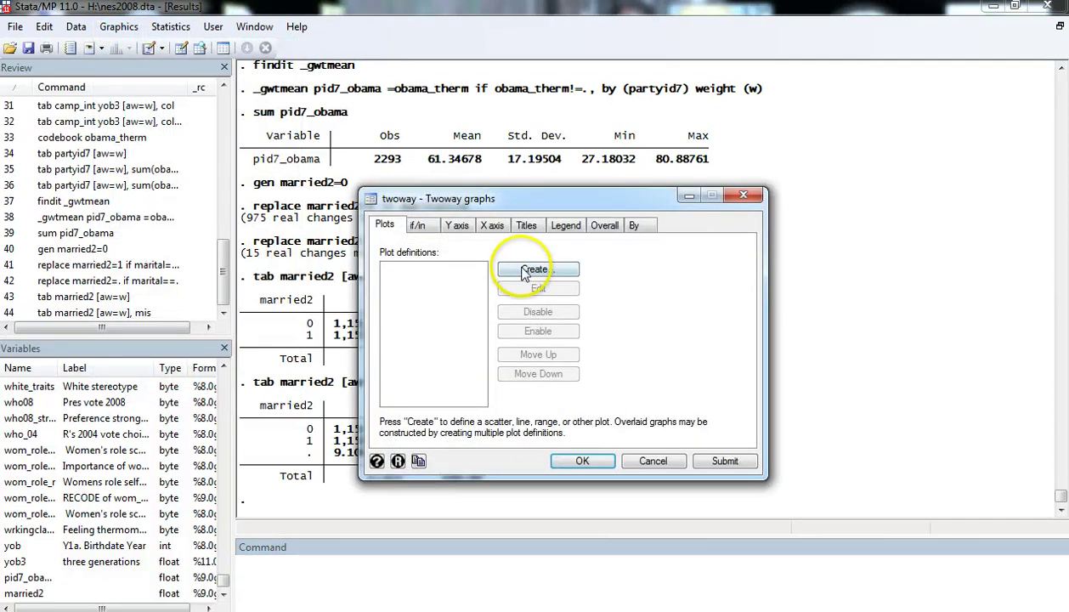
left_click(527, 270)
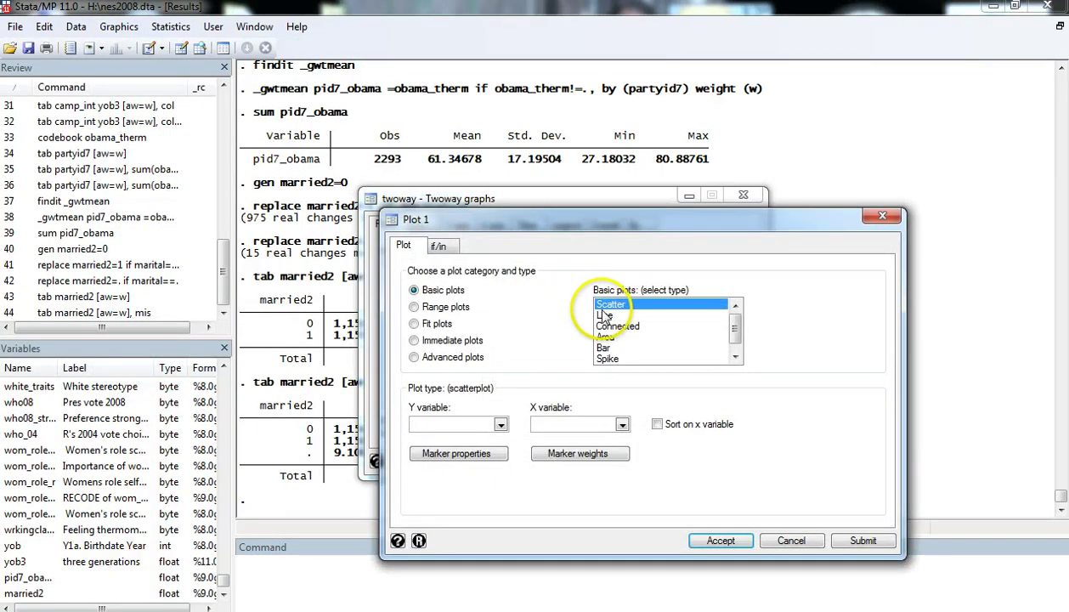
left_click(604, 315)
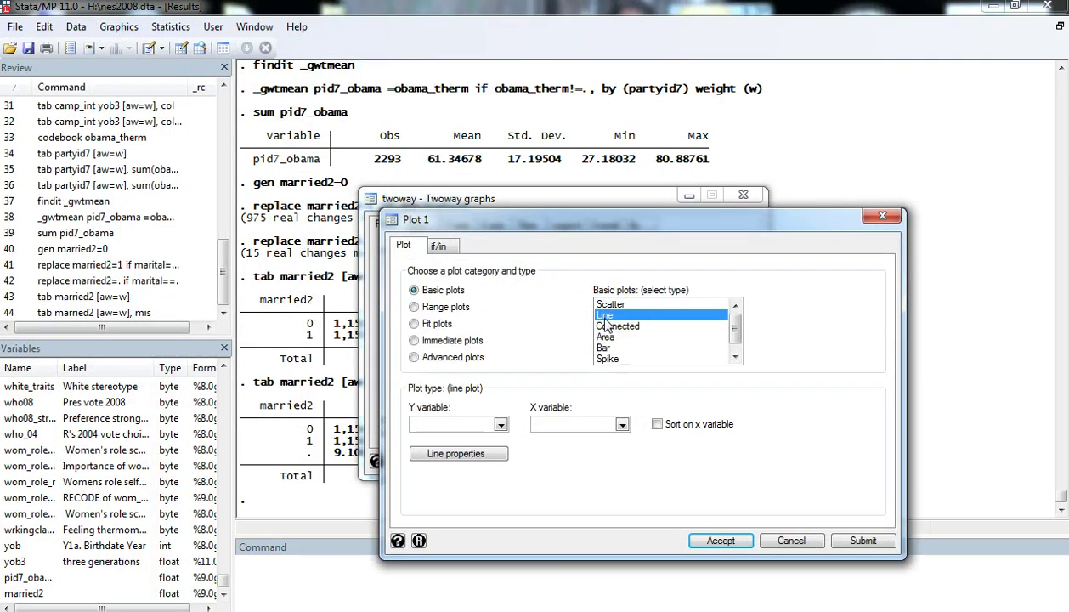
Step: Set the line plot's Y variable to pid7_obama and X variable to partyid7, sorted on the x variable, and draw the graph
left_click(443, 424)
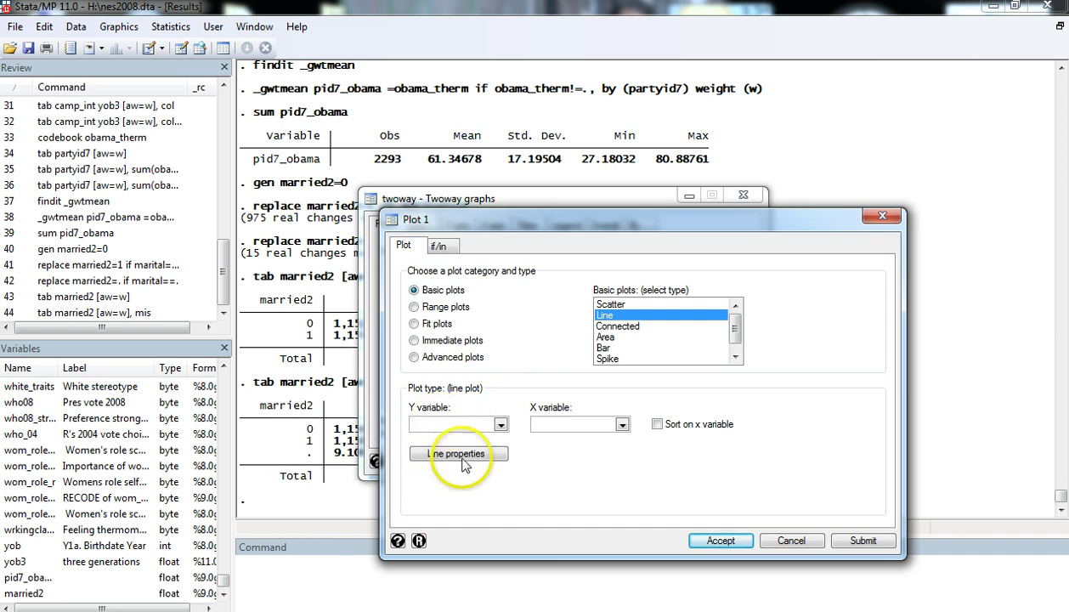
type("pid7")
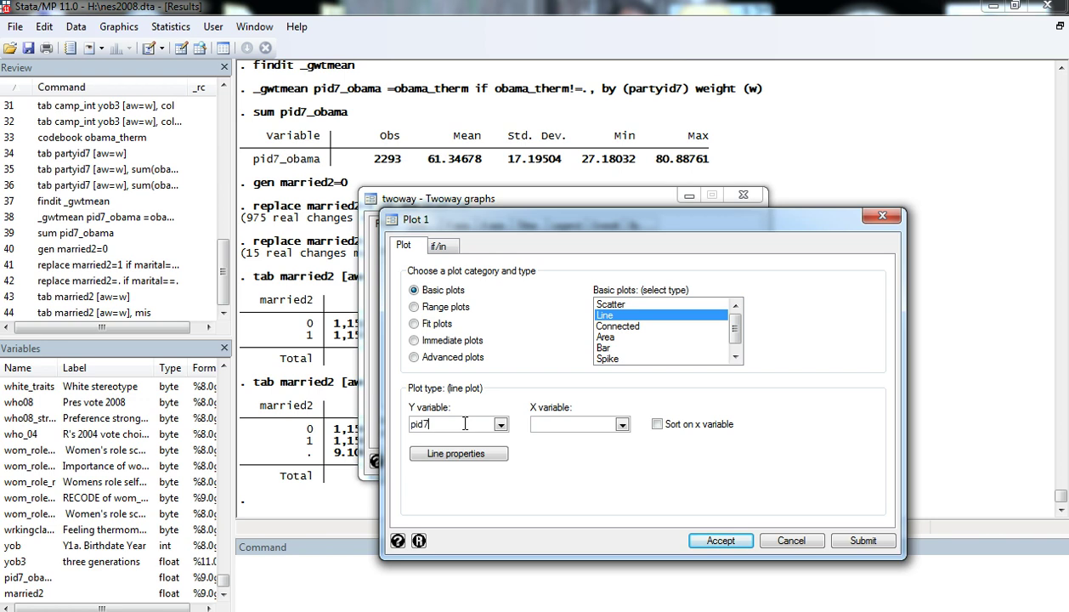
type("_obama")
left_click(560, 423)
type("partyid7")
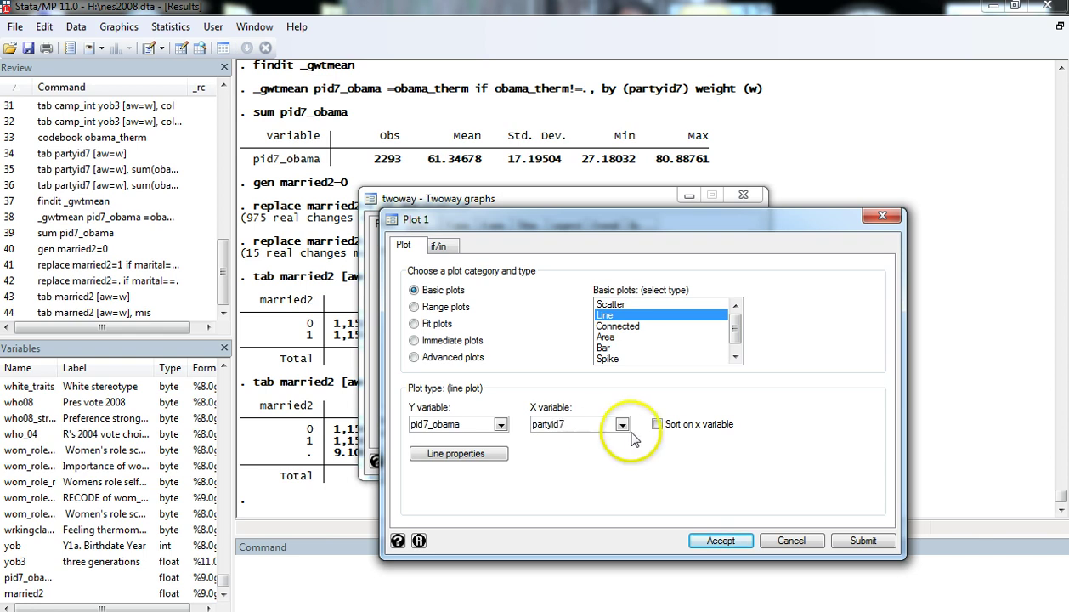
left_click(657, 424)
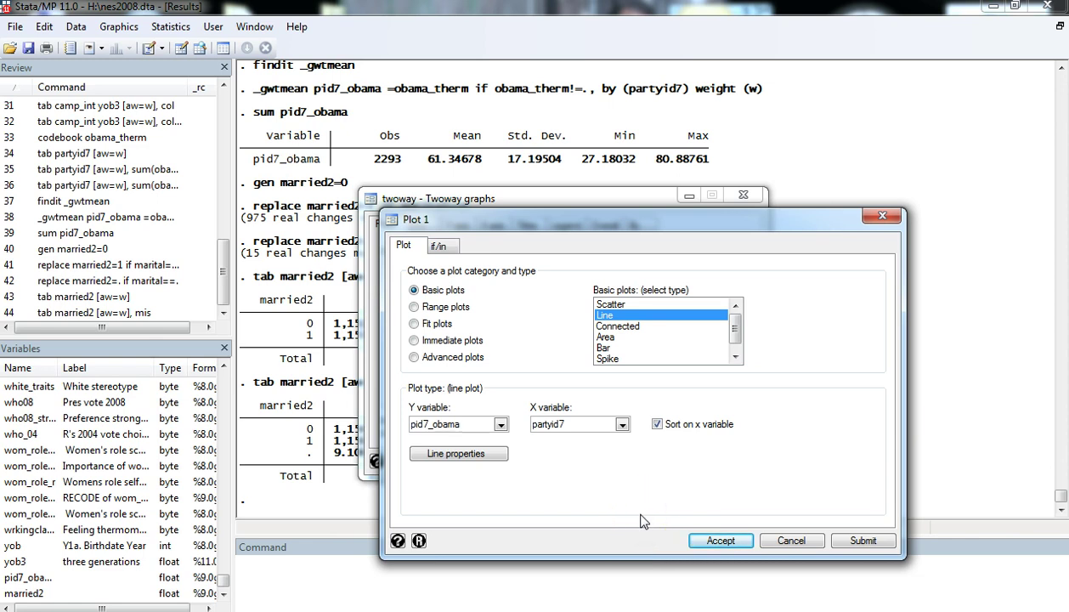
left_click(722, 542)
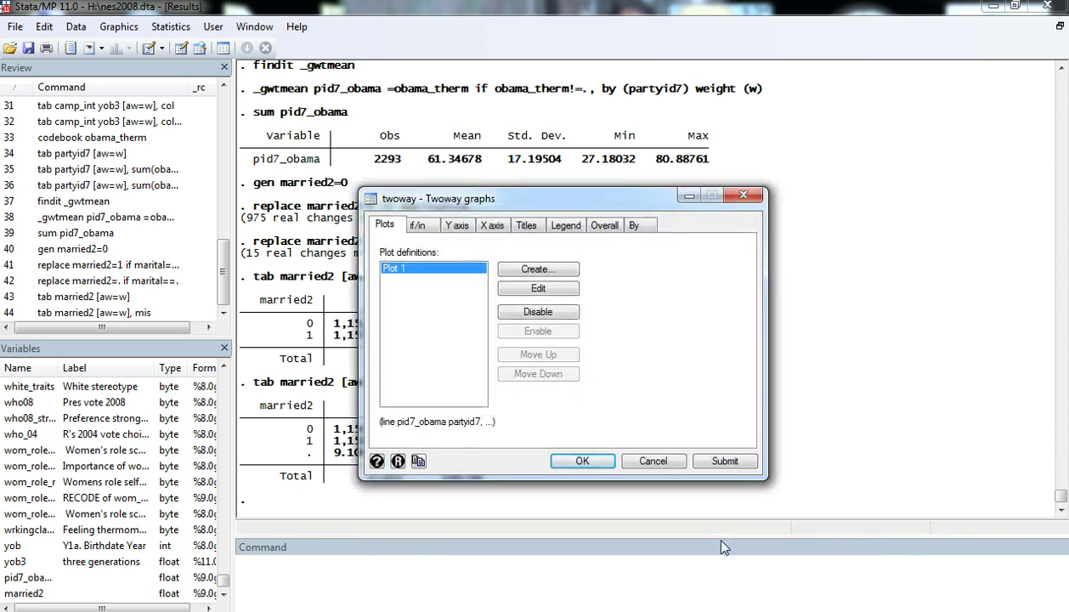
left_click(584, 461)
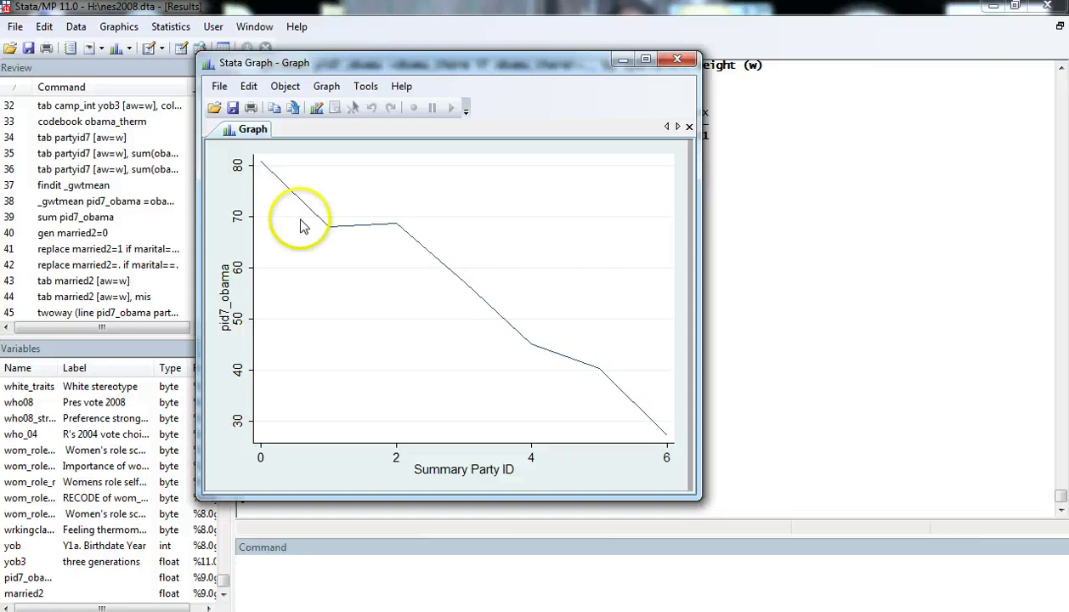
Step: Start the Graph Editor and change the y-axis title to "Mean Obama Rating"
left_click(223, 88)
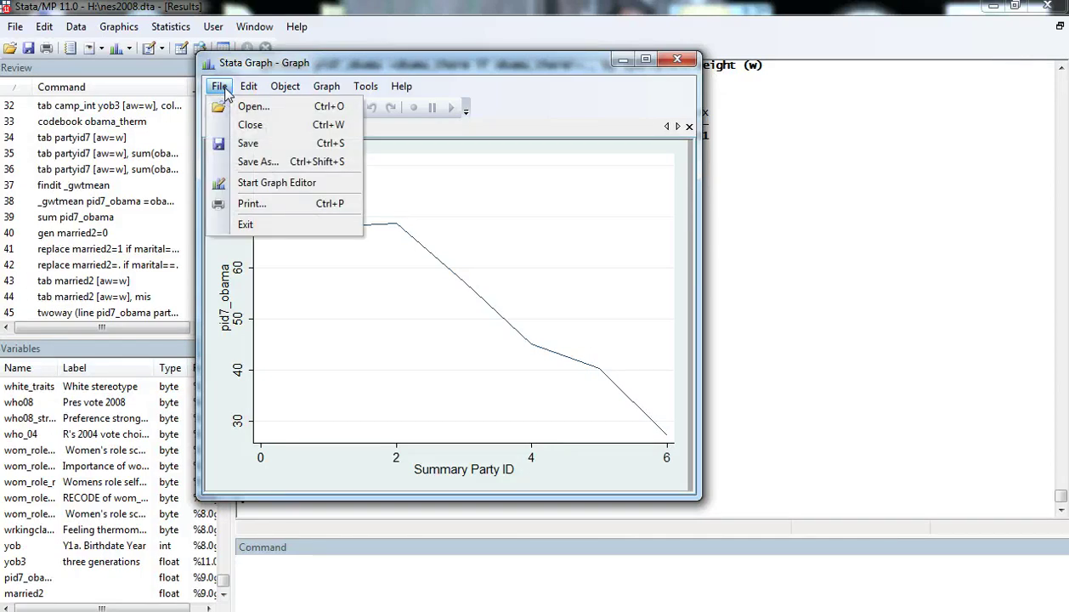
left_click(253, 186)
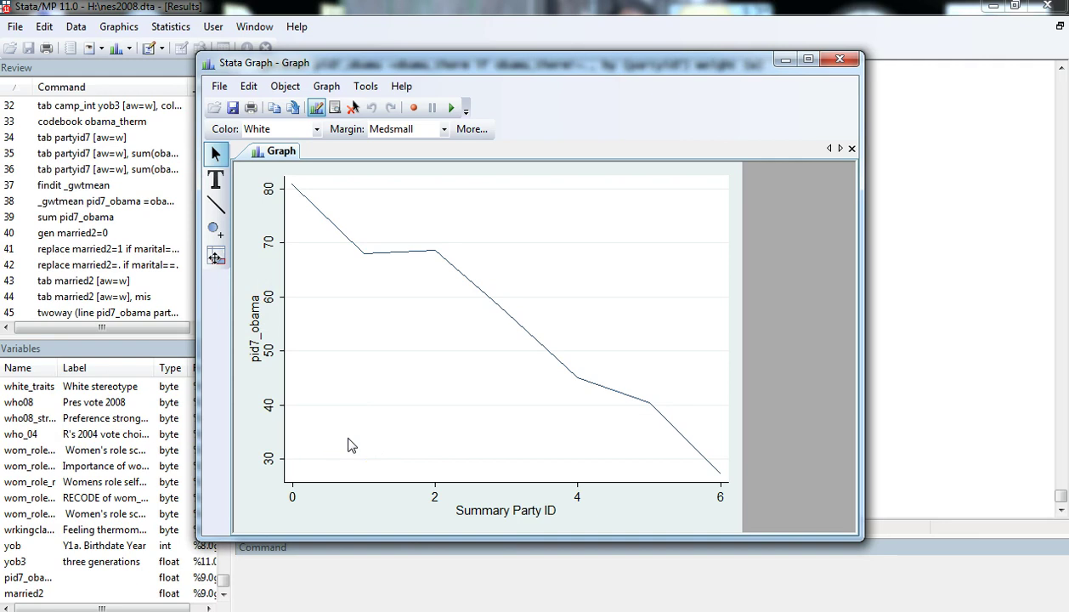
left_click(253, 340)
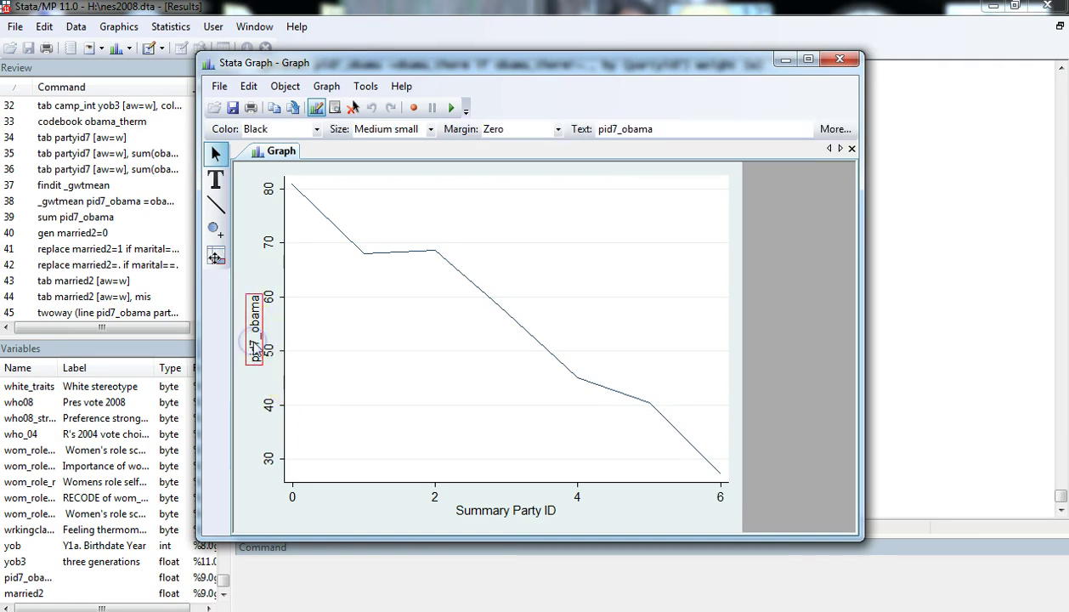
double_click(254, 344)
left_click_drag(460, 279, 356, 283)
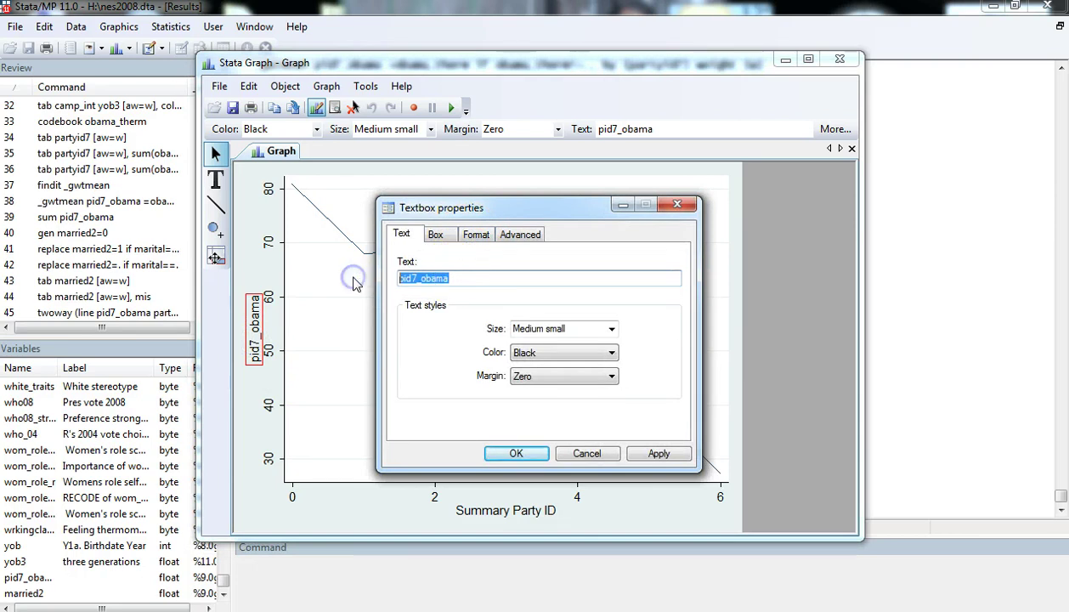
type("Mean ")
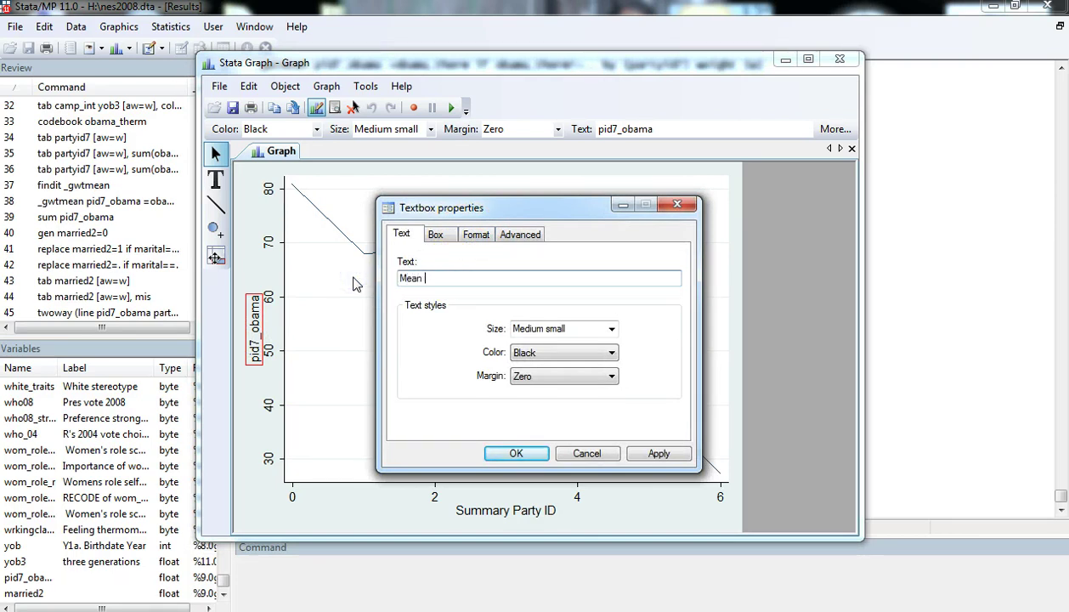
type("Obama Rating")
left_click(514, 452)
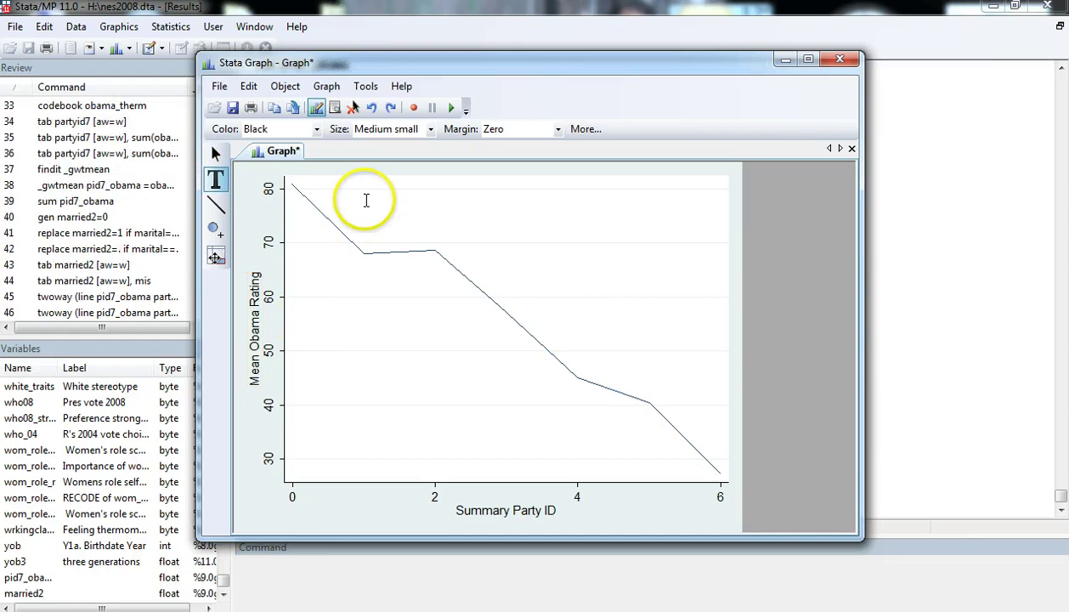
Step: Give the graph the title "Obama Thermometer Ratings" and the subtitle "by Party Identification"
left_click(328, 88)
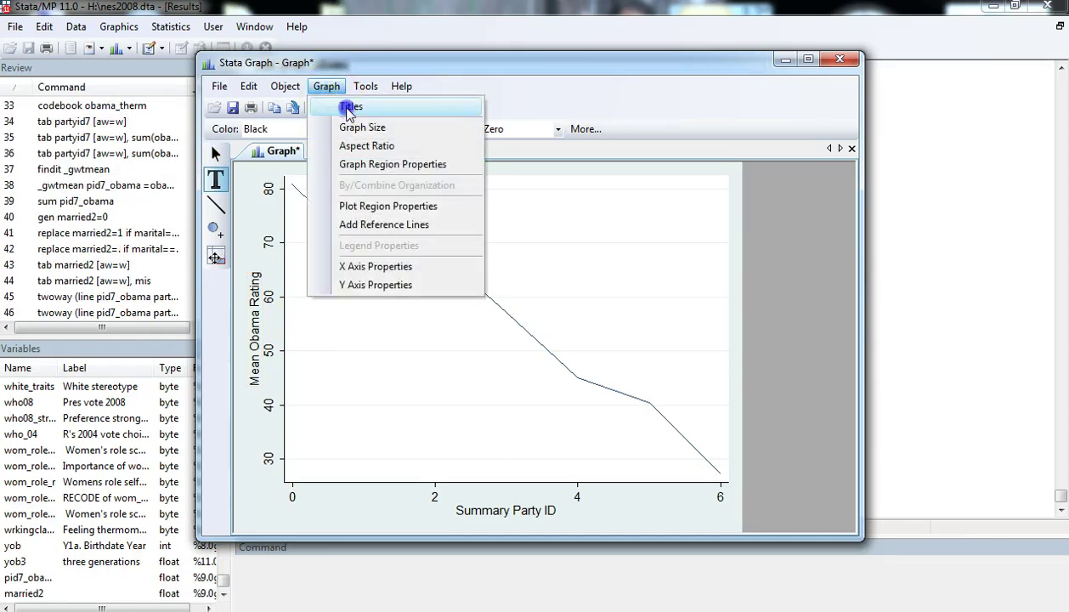
left_click(350, 105)
left_click(476, 278)
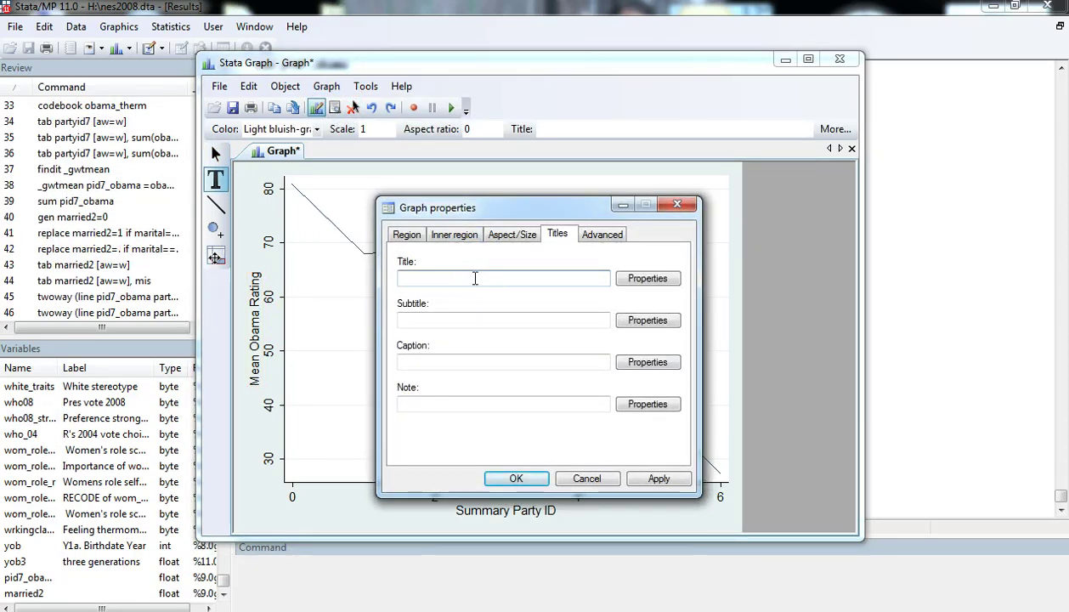
type("Obama")
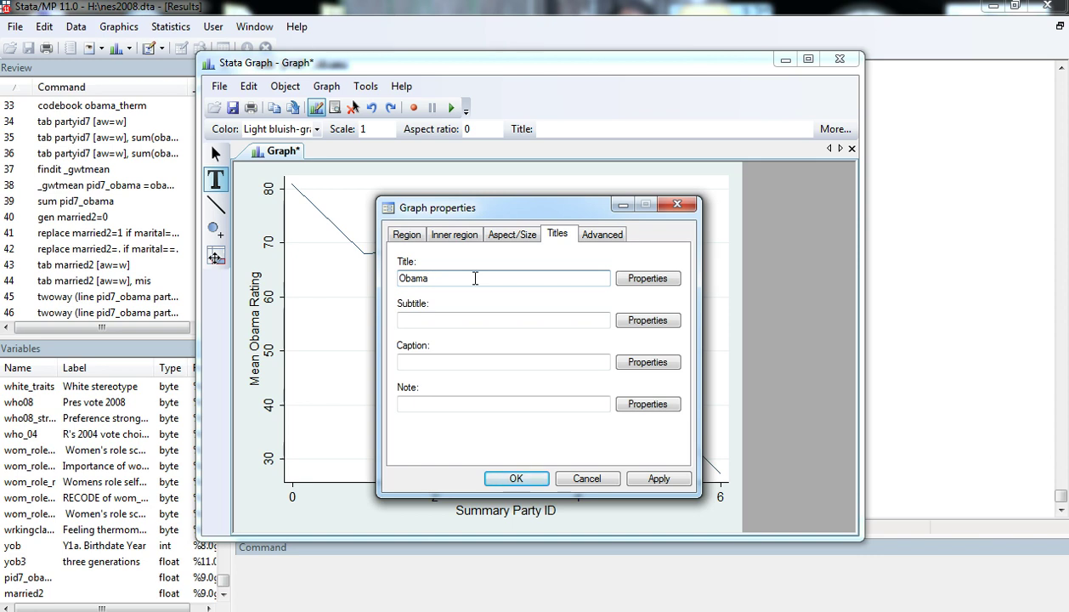
type(" Thermome")
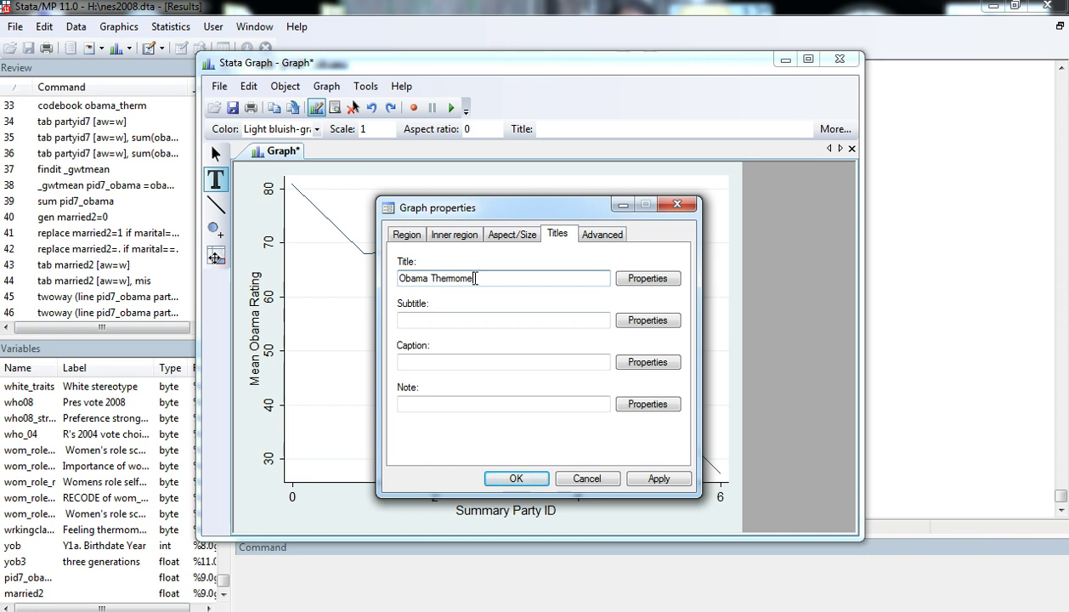
type("ter Ratings")
left_click(481, 317)
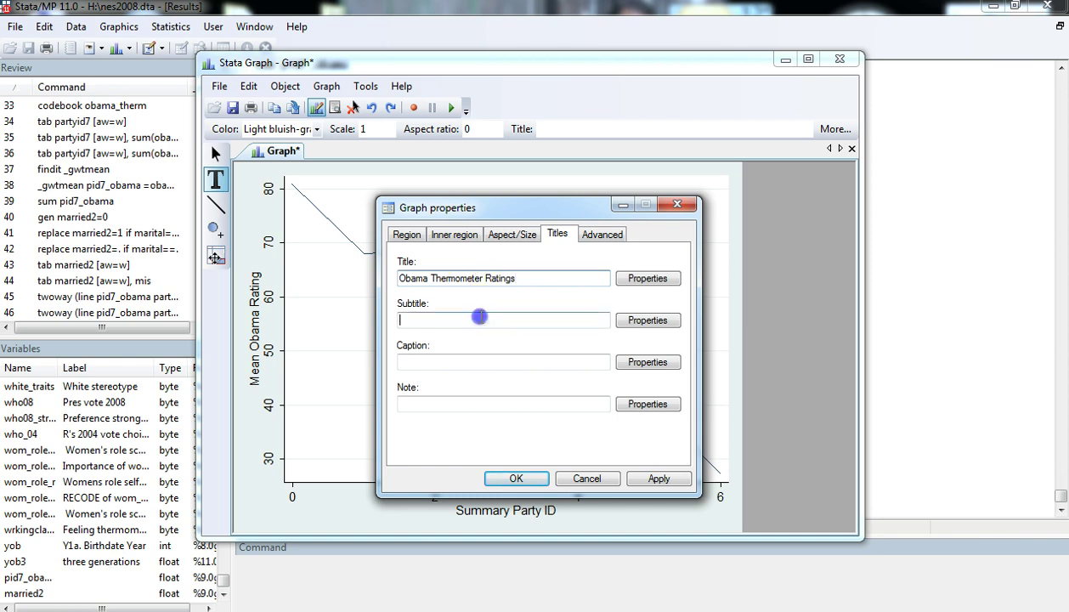
type("by Pa")
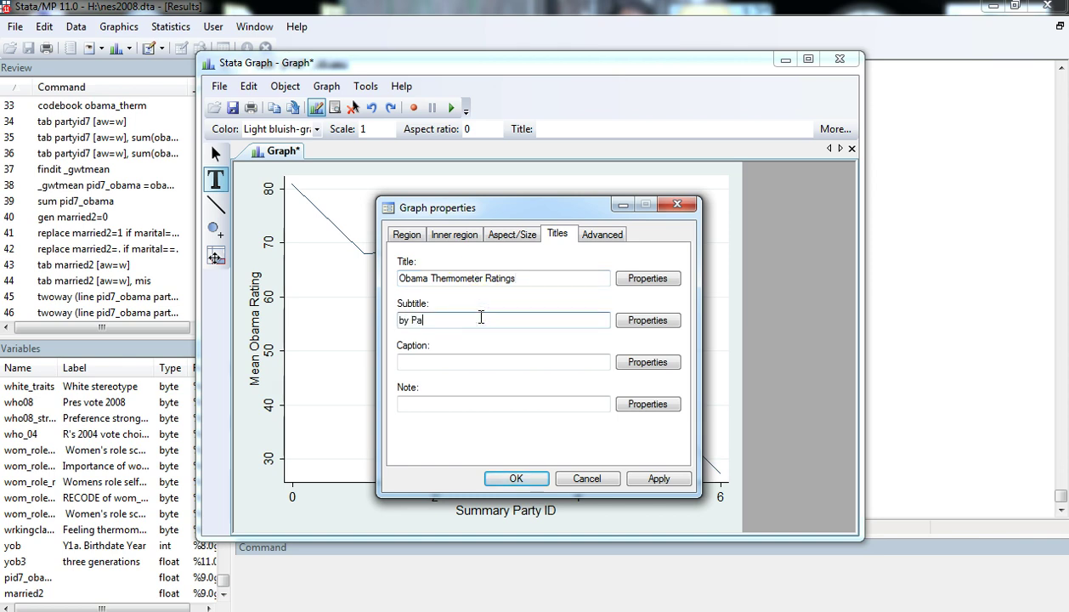
type("rty Identification")
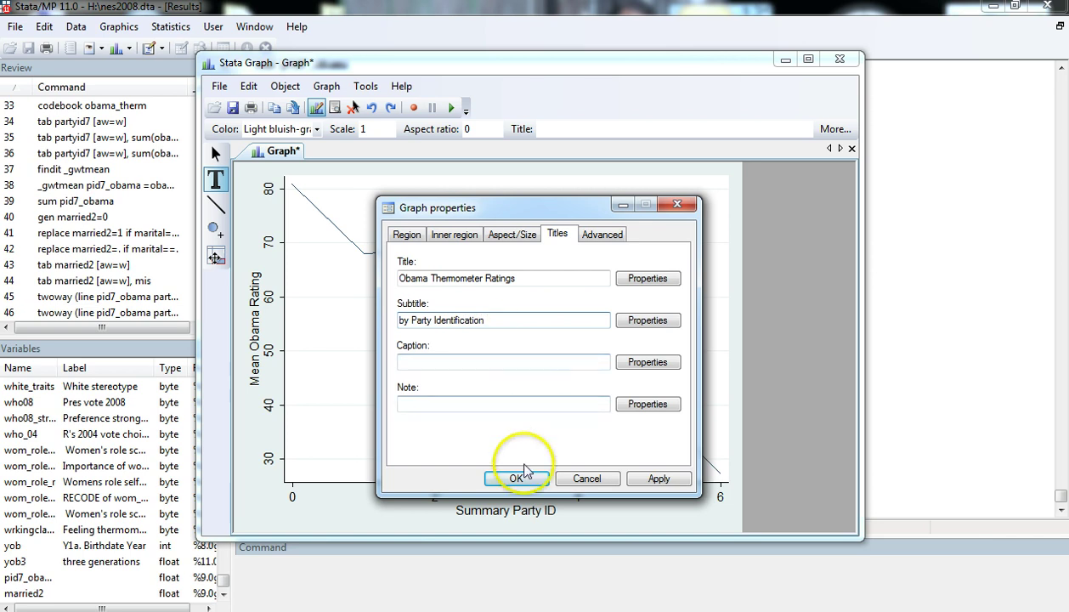
left_click(516, 477)
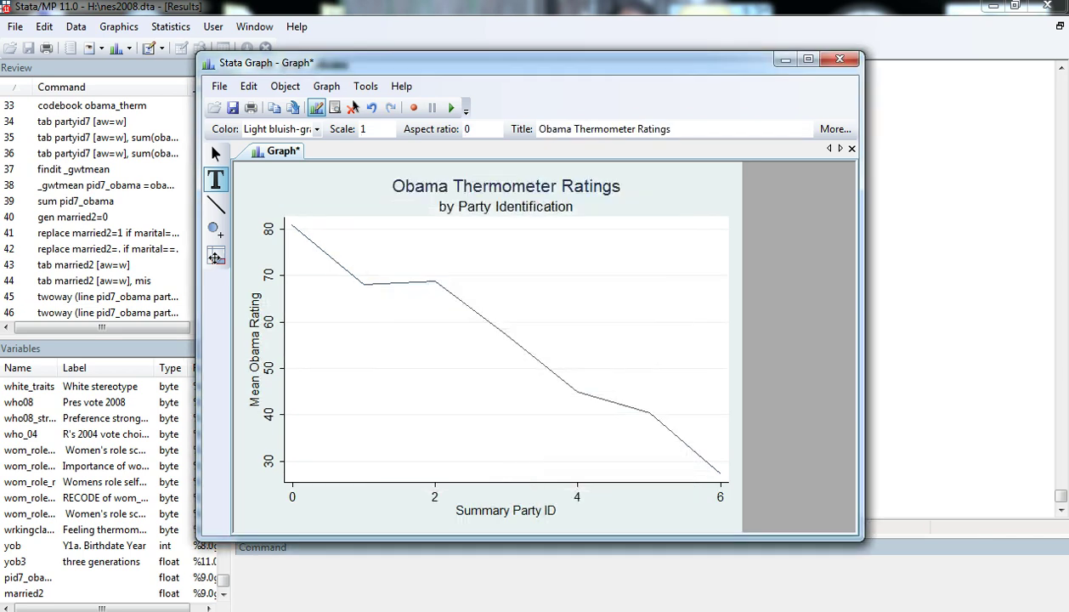
Step: Set the width of the plotted line to Thick
left_click(340, 292)
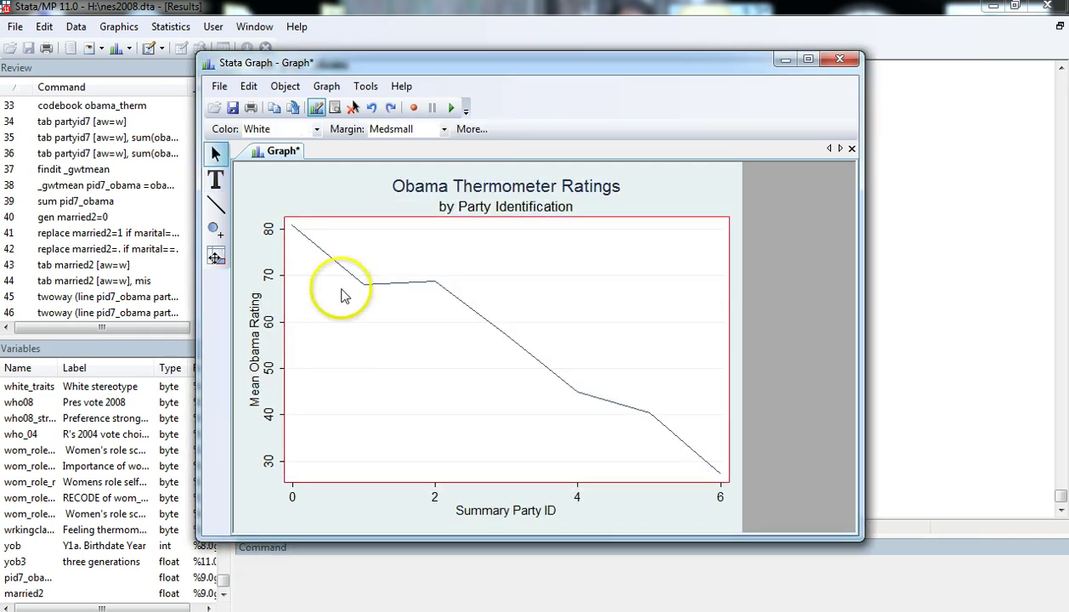
left_click(363, 288)
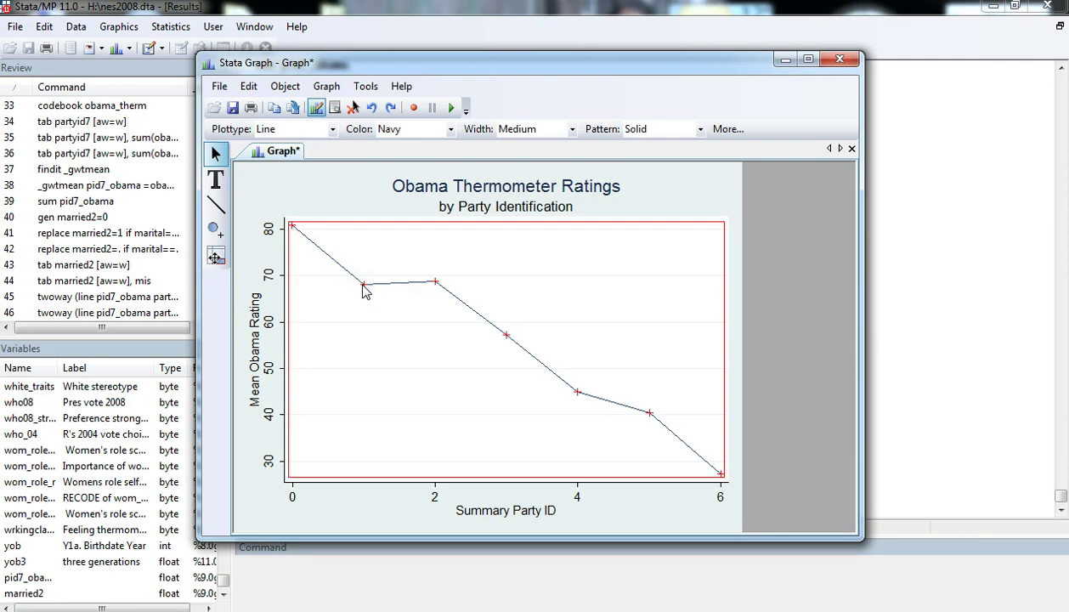
left_click(570, 129)
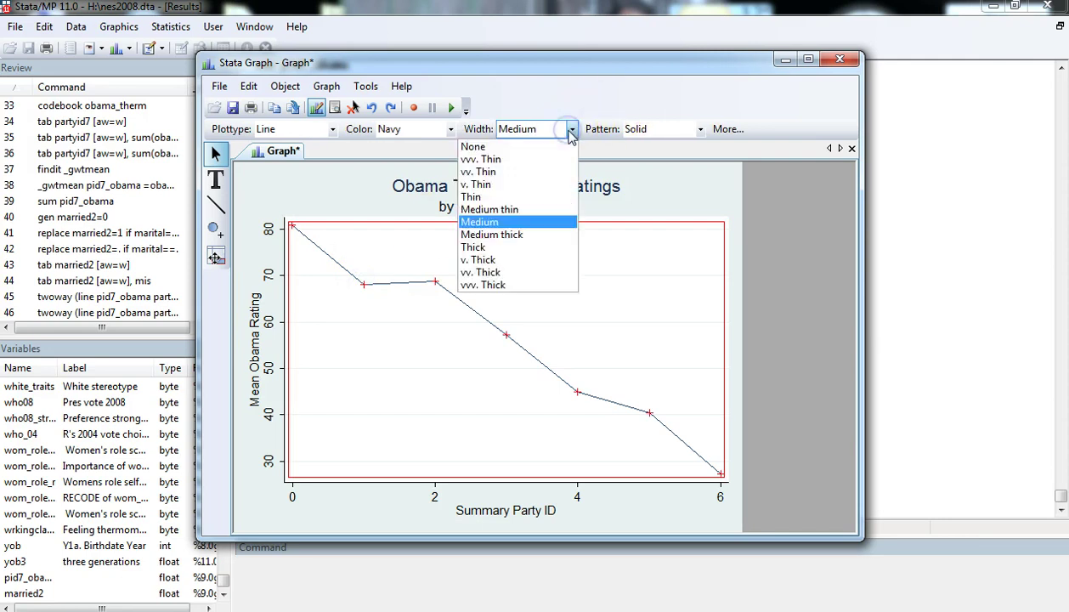
left_click(525, 244)
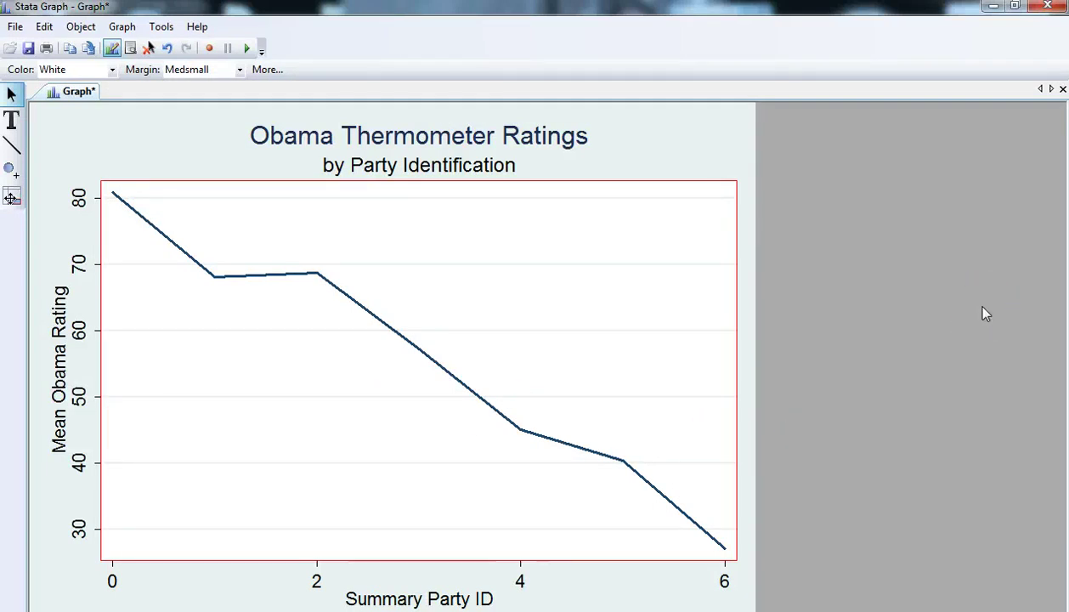
Step: Return to the command window and run "tab camp_int [aw=w], gen (campdum)" to tabulate campaign interest and generate dummy variables
left_click(284, 568)
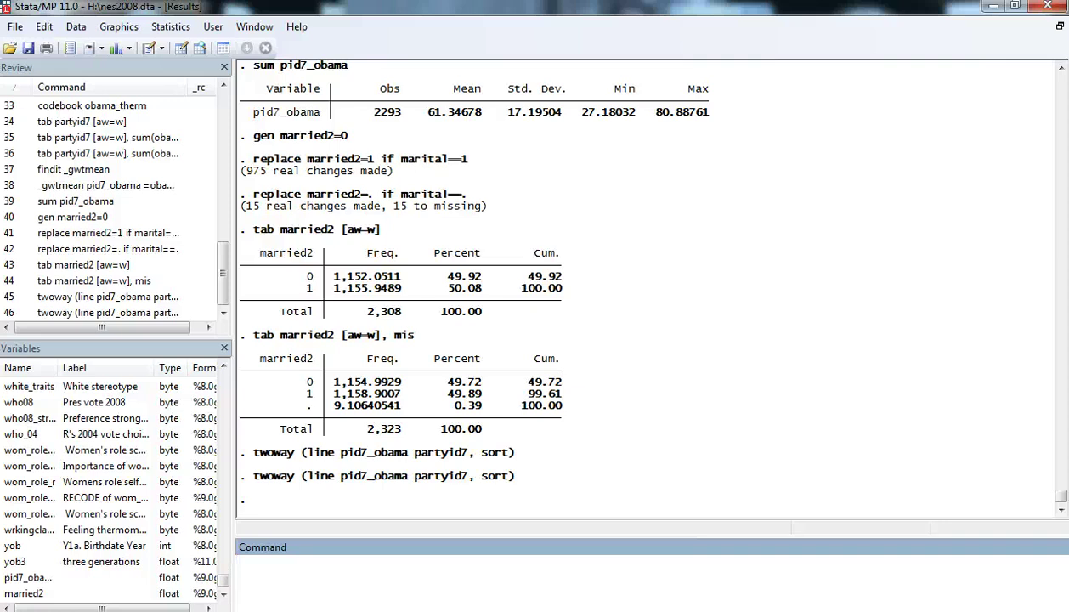
left_click(341, 573)
type("ta")
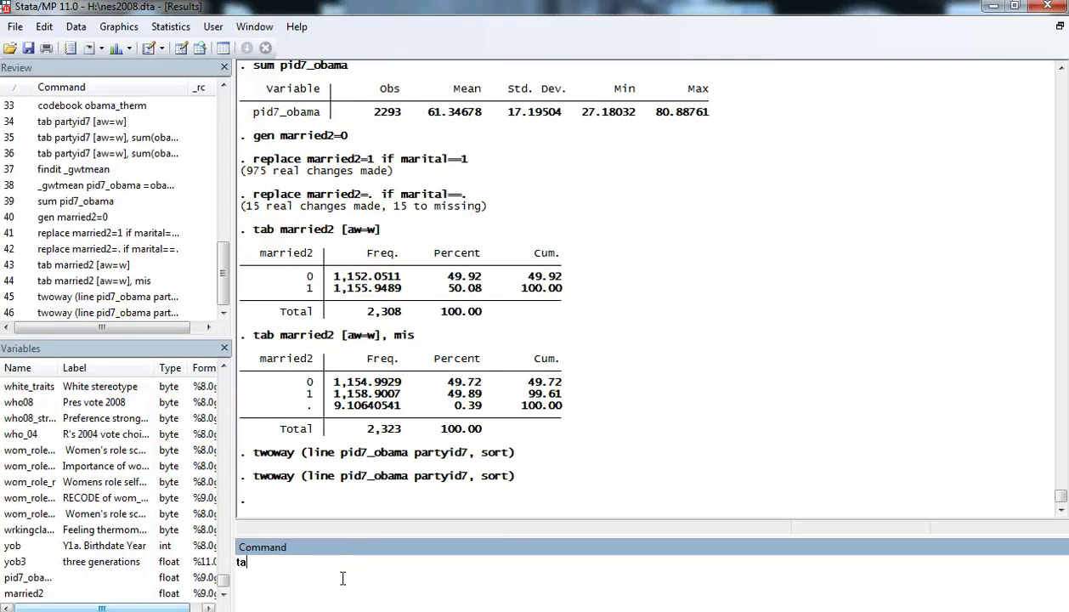
type("b camp_int [aw=w]")
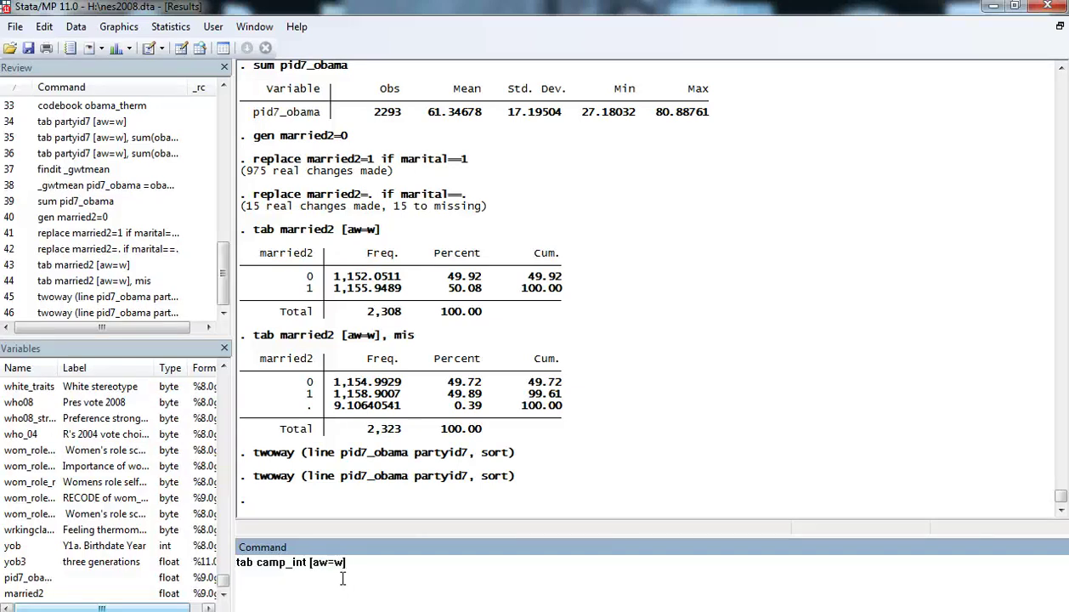
type(", gen (campdum)")
key("Return")
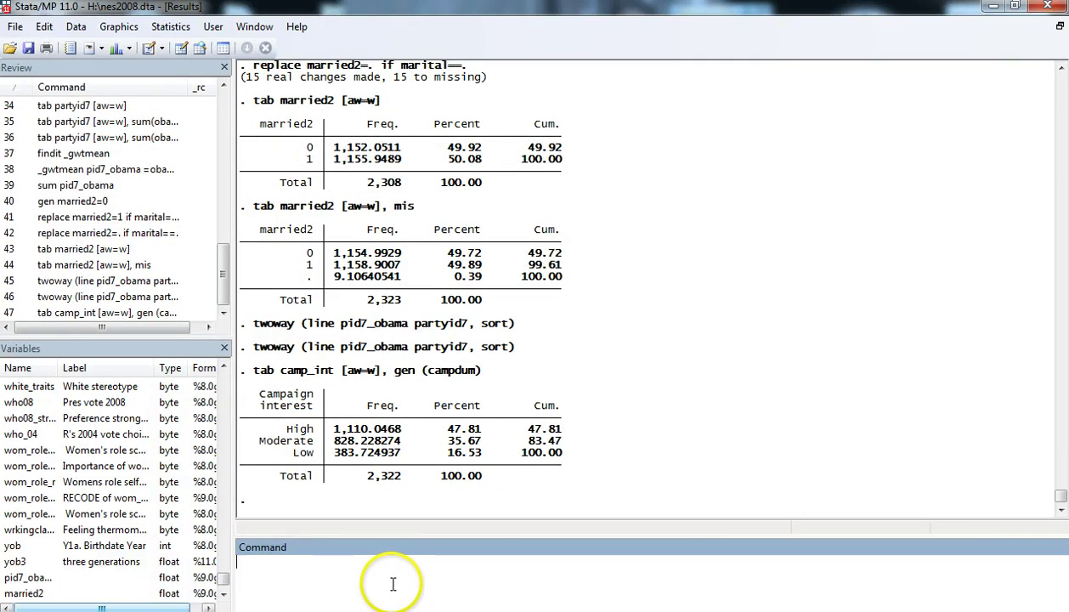
Step: Rescale the high campaign interest dummy to 0–100 by running "replace campdum1=100*campdum1"
scroll(219, 582, "down", 1)
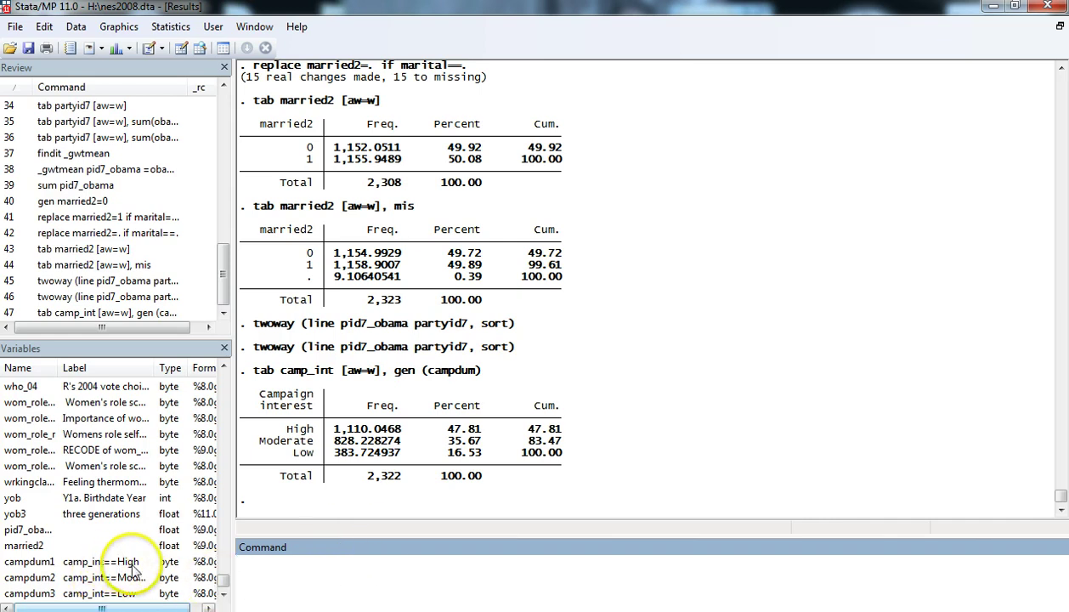
left_click(271, 562)
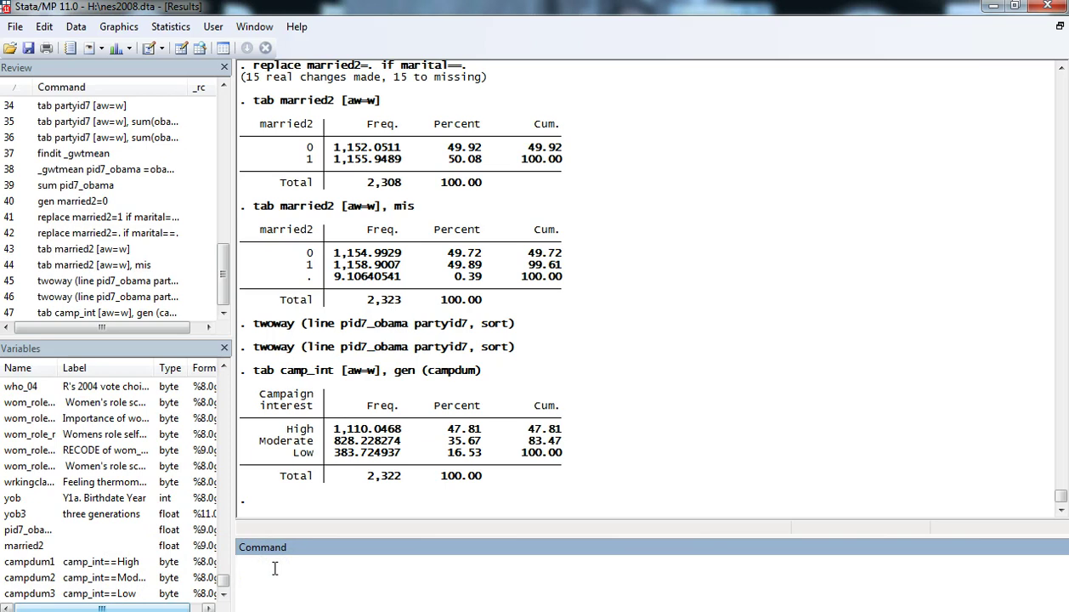
left_click(274, 567)
left_click(351, 578)
left_click(275, 574)
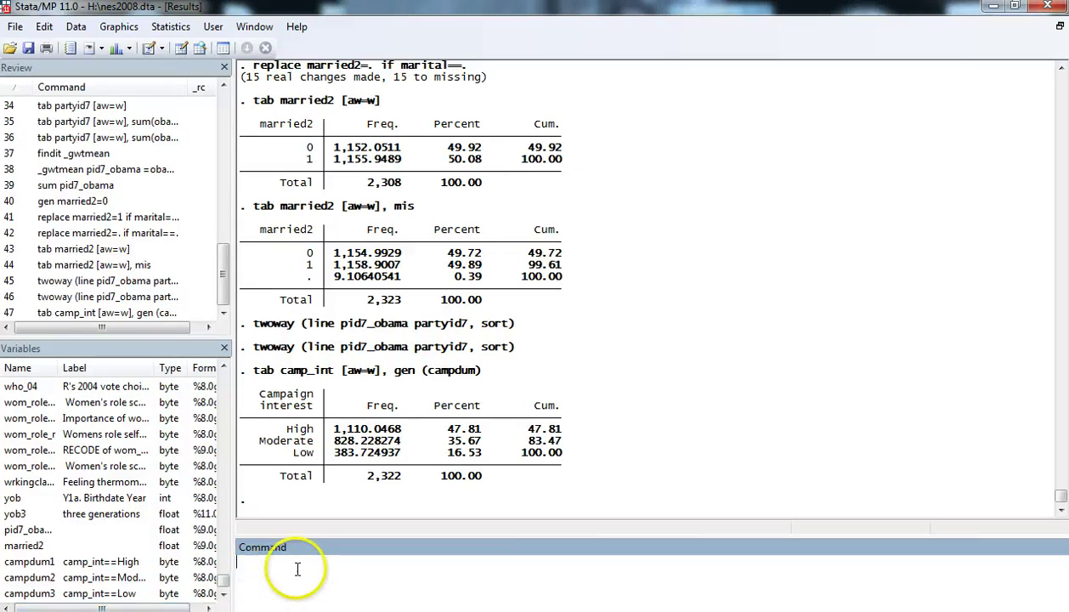
type("re")
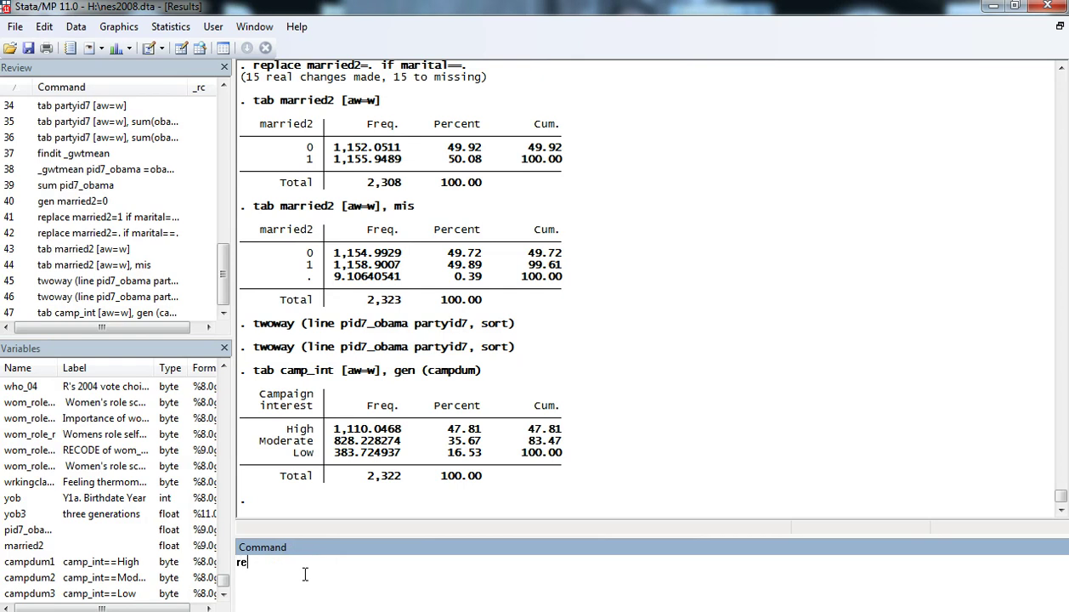
type("place campdum1=100*campdum")
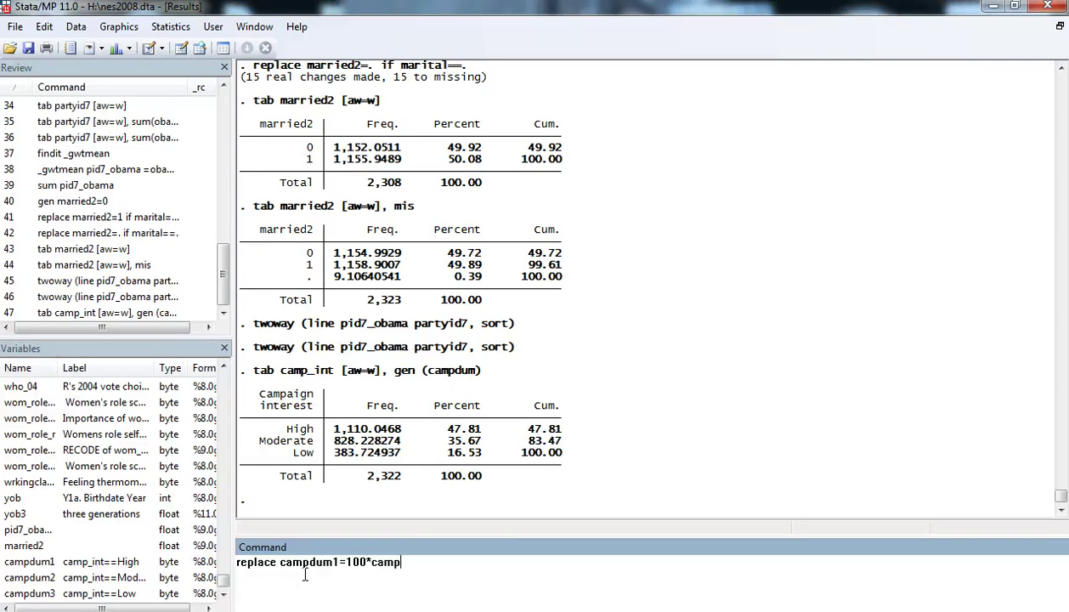
type("1")
left_click(299, 585)
key("Return")
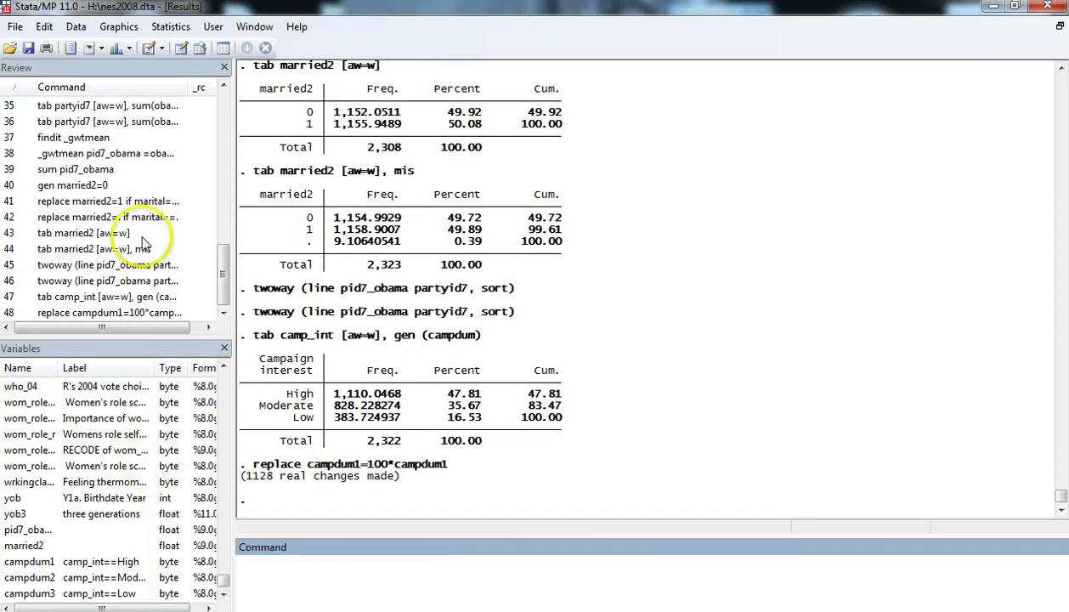
Step: Set up a bar chart of the mean of campdum1, with yob3 as the Group 1 grouping variable
left_click(105, 29)
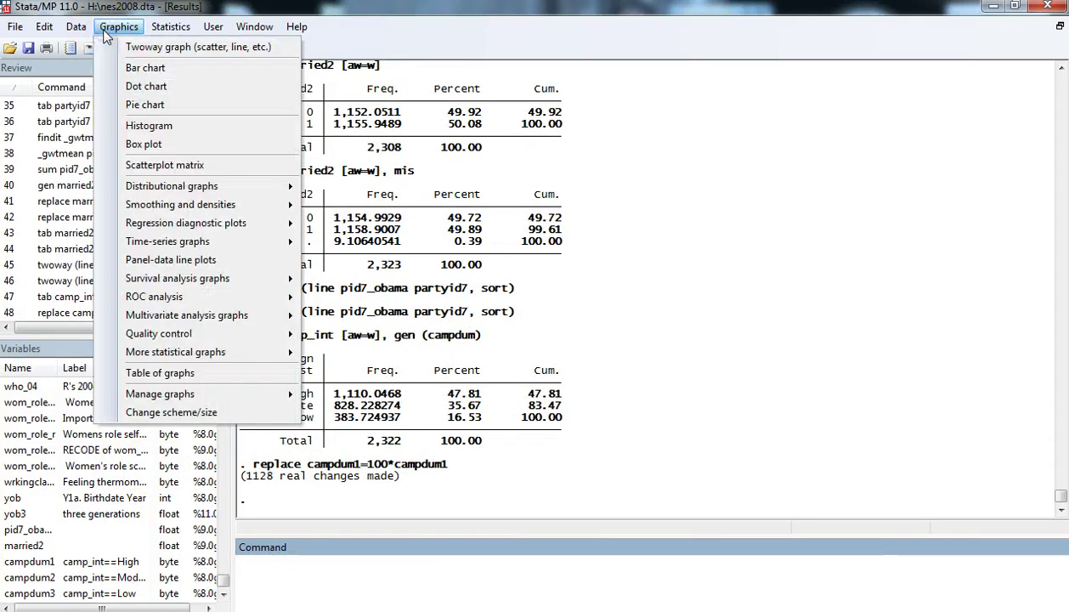
left_click(136, 68)
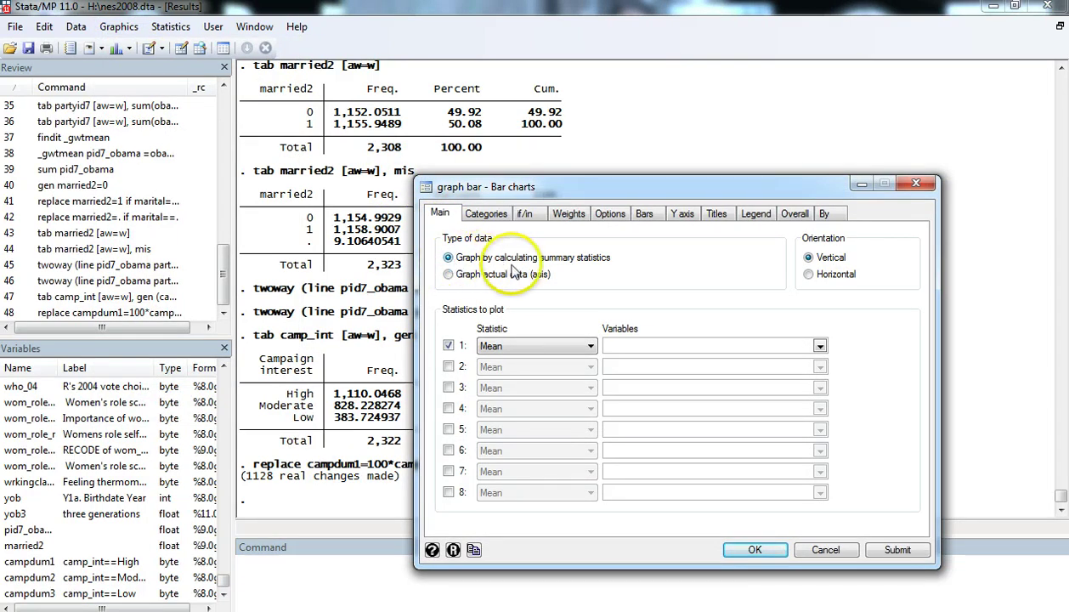
left_click(628, 342)
type("campdum1")
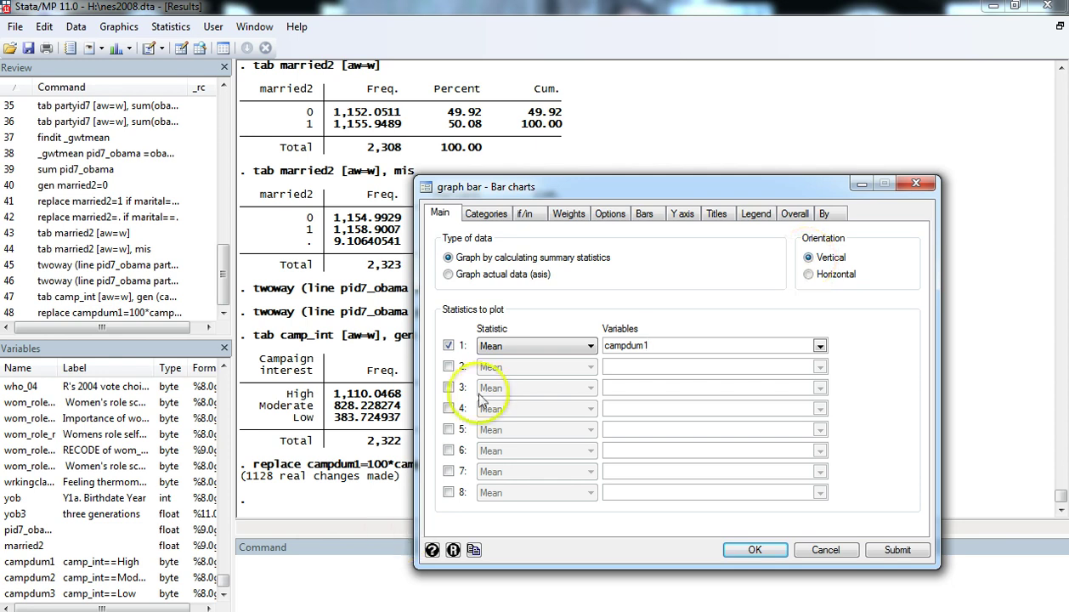
left_click(489, 217)
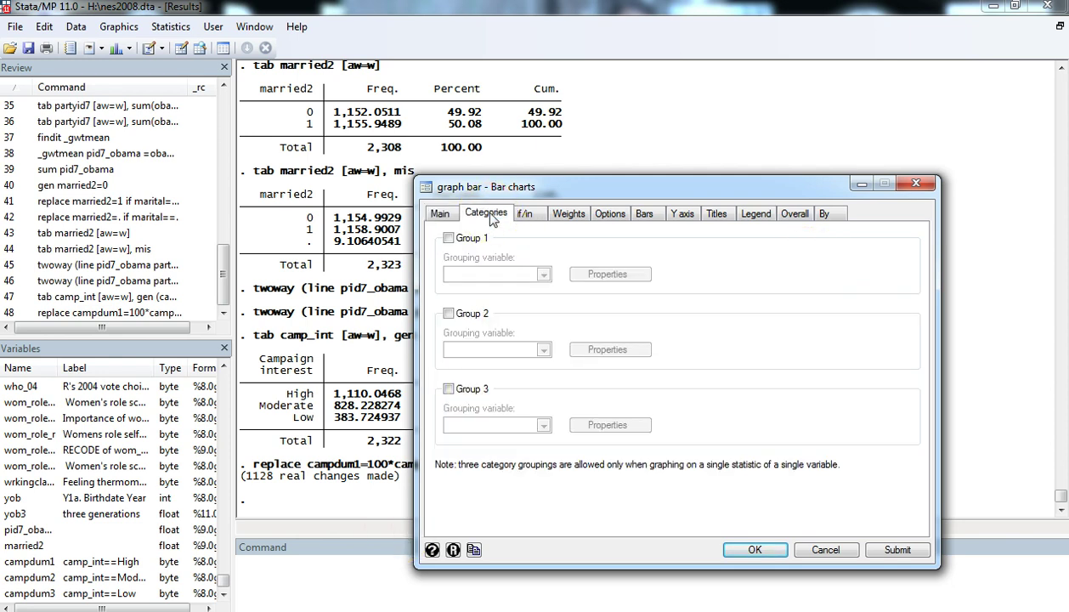
left_click(448, 238)
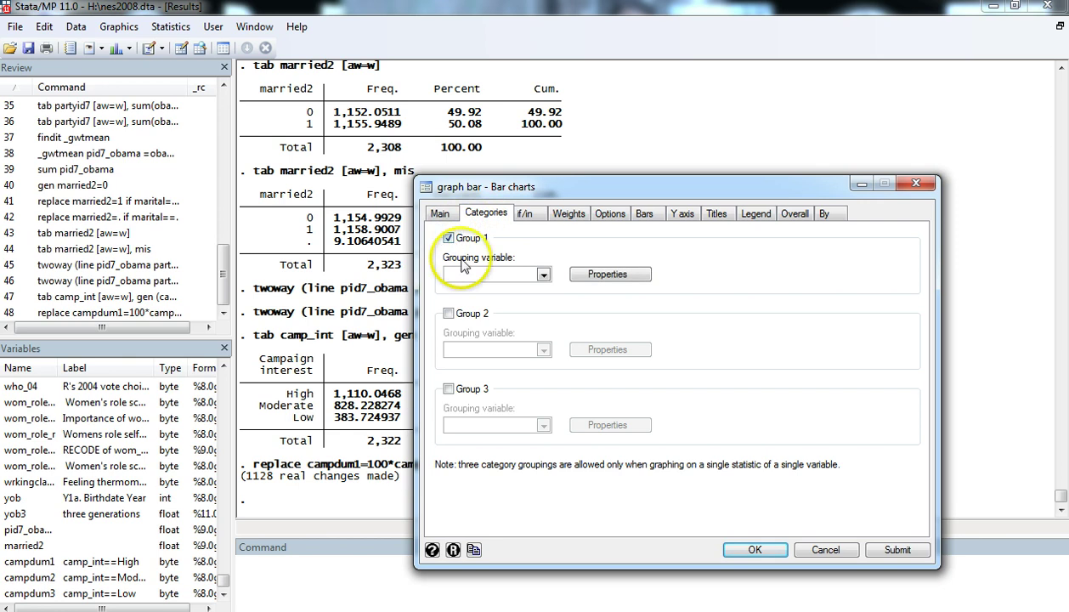
left_click(468, 272)
type("y")
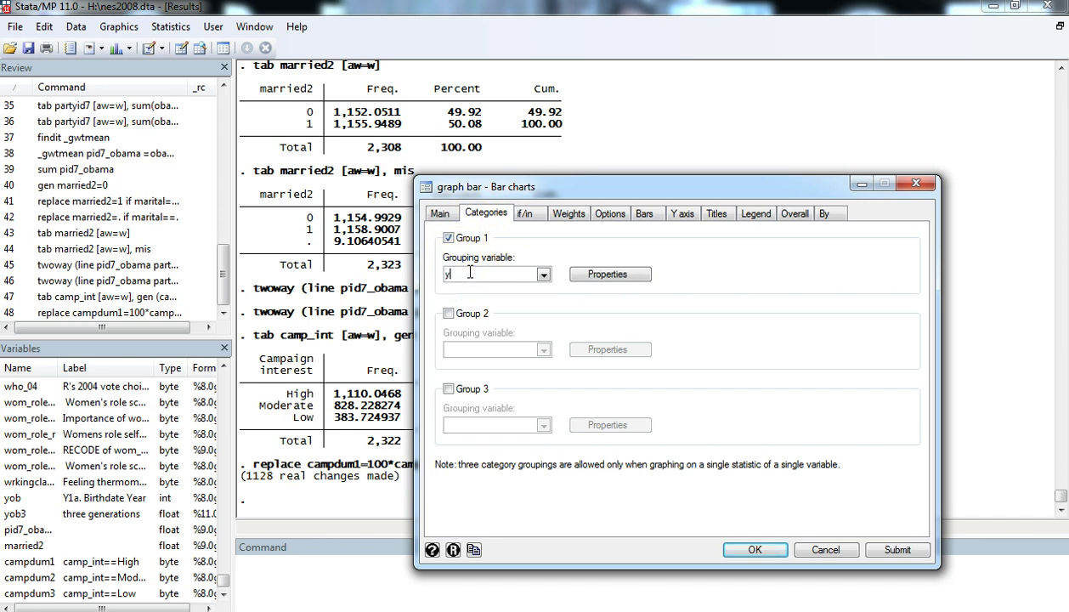
type("ob3")
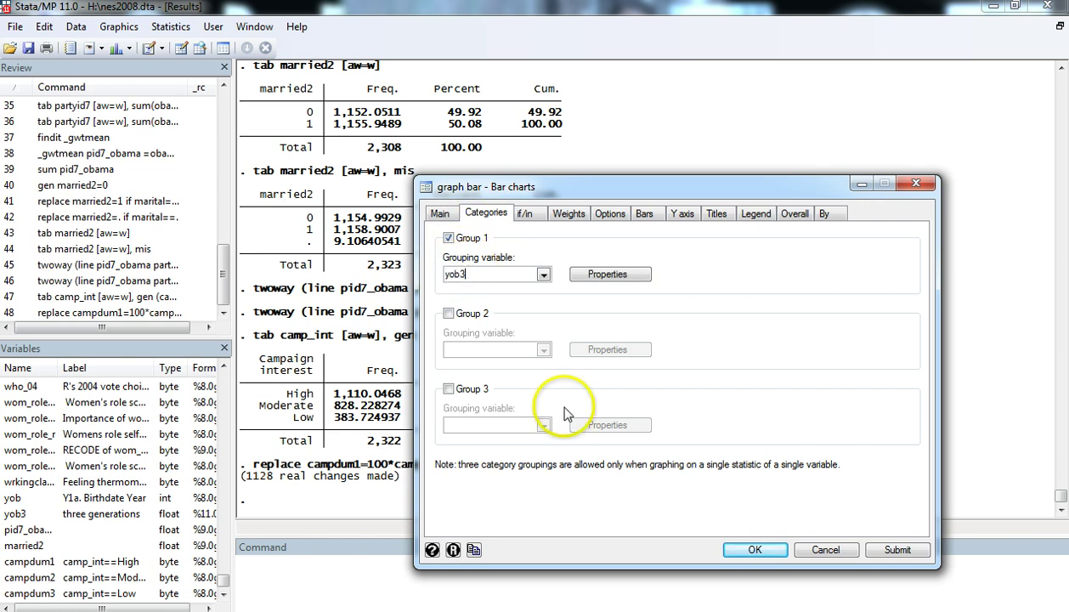
Step: Apply analytic weights with the variable w to the bar chart and draw it
left_click(569, 214)
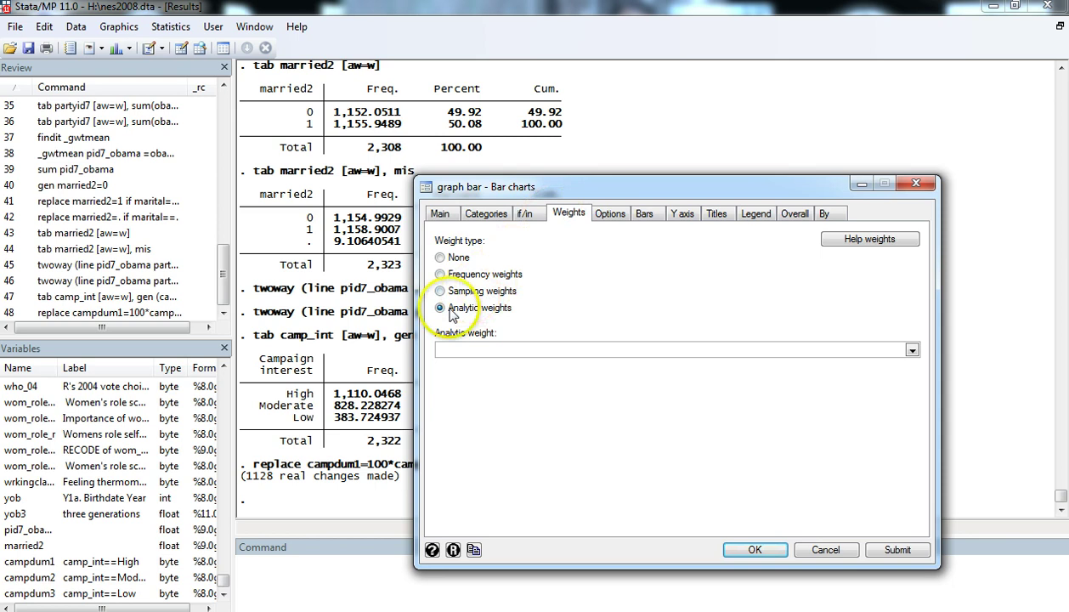
left_click(455, 350)
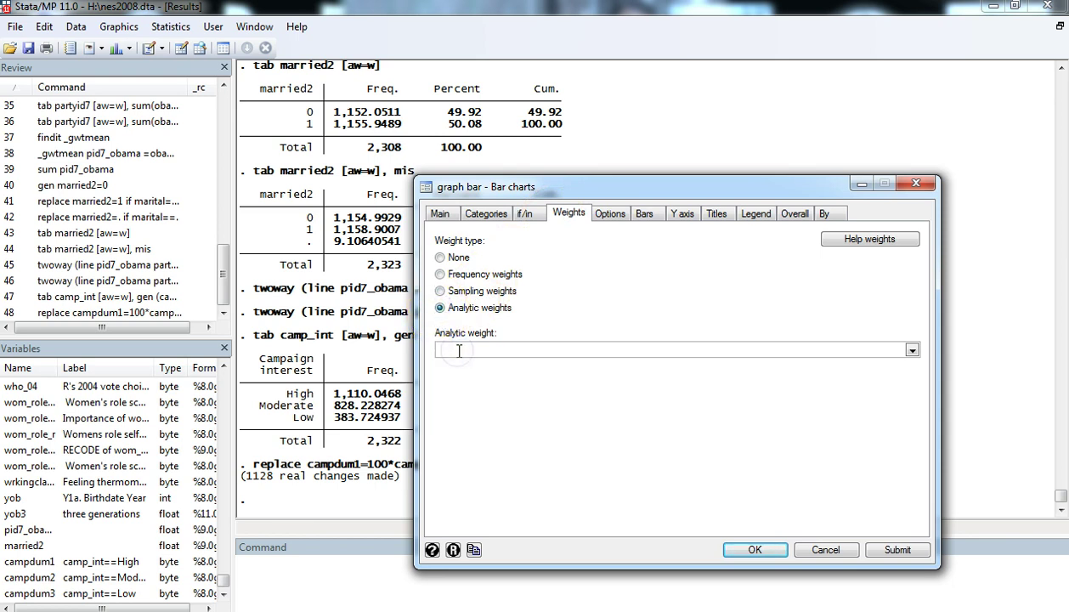
type("w")
left_click(755, 550)
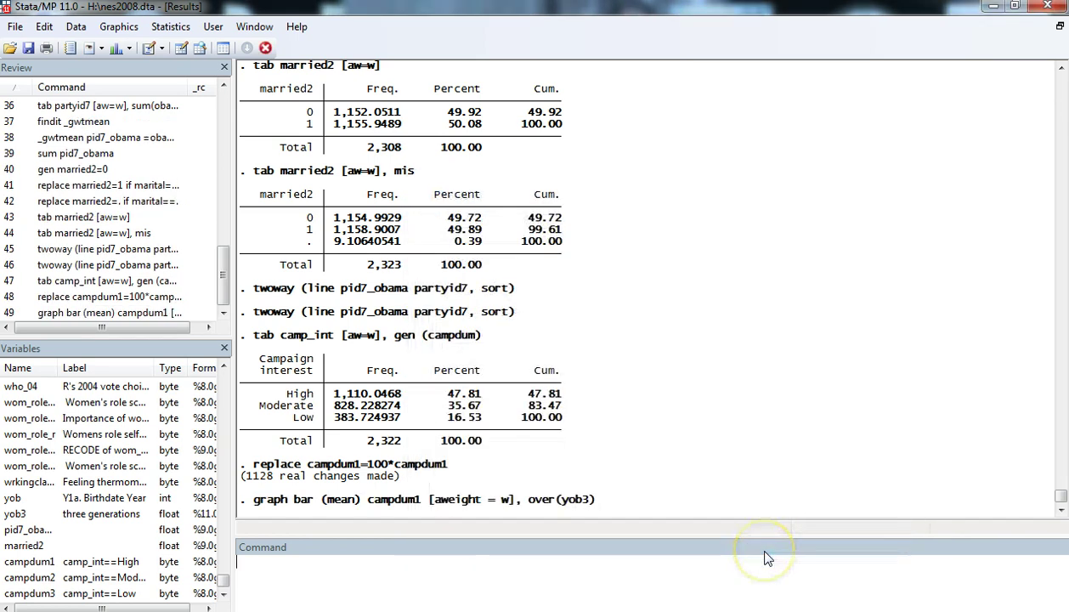